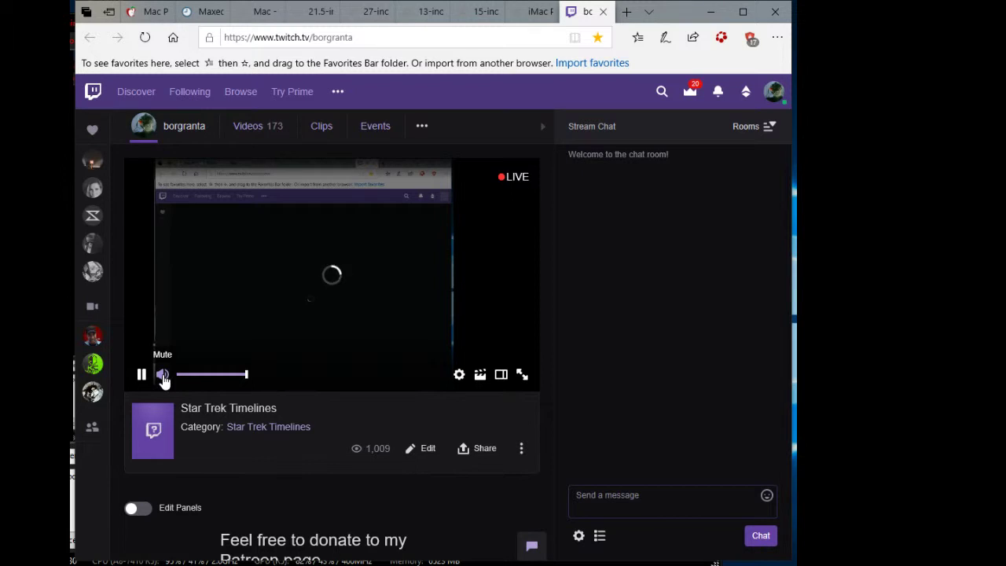
{"action": "left_click", "coordinate": [459, 376]}
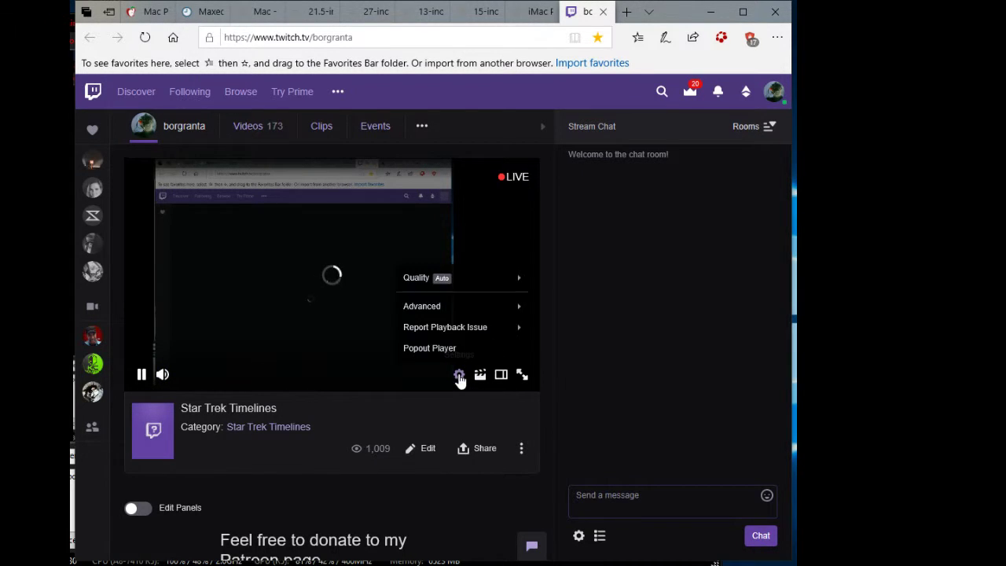
{"action": "left_click", "coordinate": [459, 283]}
{"action": "left_click", "coordinate": [441, 347]}
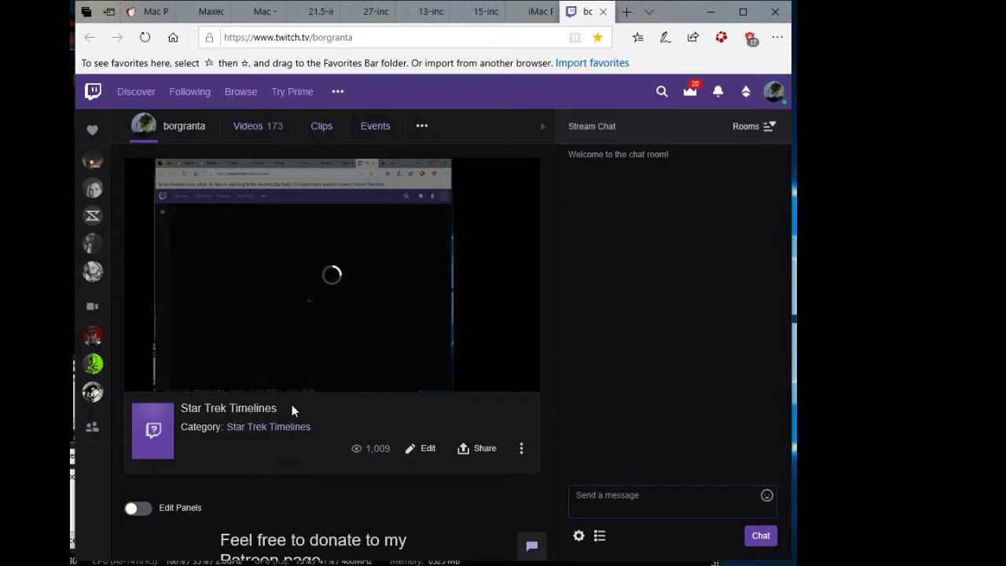
Open the stream's broadcast options and clear the existing title.
{"action": "left_click", "coordinate": [292, 407]}
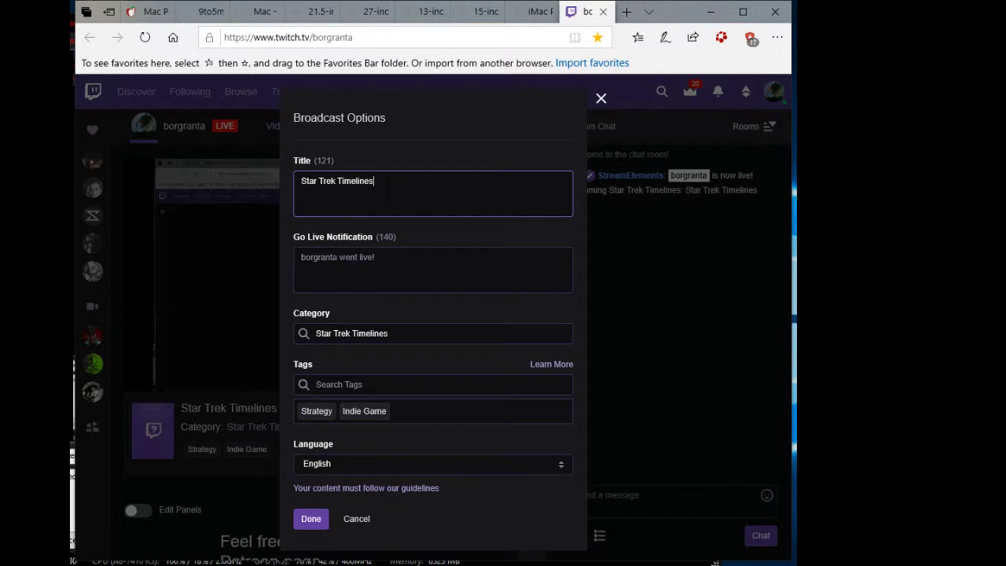
{"action": "key", "text": "BackSpace"}
{"action": "key", "text": "BackSpace"}
{"action": "key", "text": "BackSpace"}
{"action": "key", "text": "BackSpace"}
{"action": "key", "text": "BackSpace"}
{"action": "key", "text": "BackSpace"}
{"action": "key", "text": "BackSpace"}
{"action": "key", "text": "BackSpace"}
{"action": "key", "text": "BackSpace"}
{"action": "key", "text": "BackSpace"}
{"action": "key", "text": "BackSpace"}
{"action": "key", "text": "BackSpace"}
{"action": "key", "text": "BackSpace"}
{"action": "key", "text": "BackSpace"}
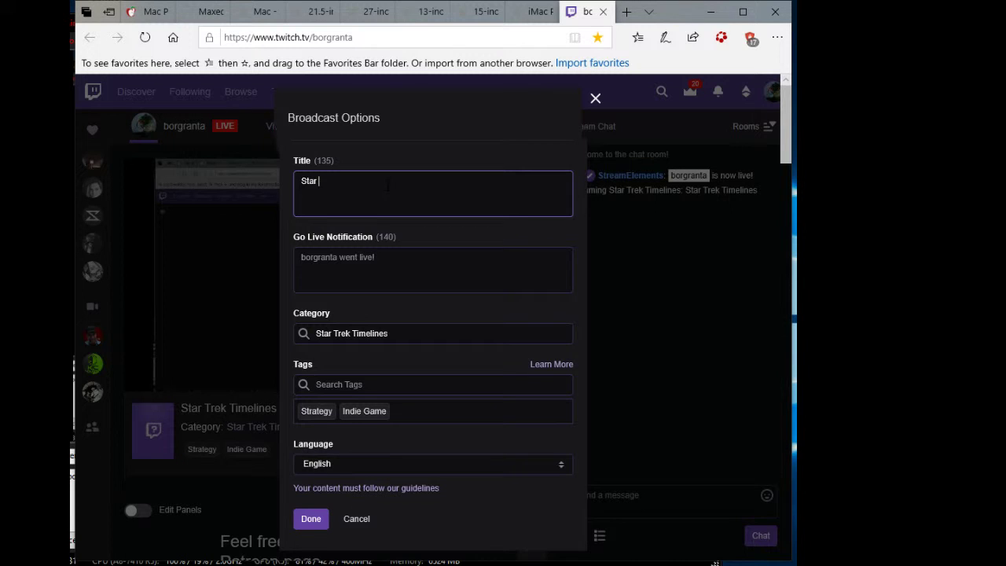
{"action": "key", "text": "BackSpace"}
{"action": "key", "text": "BackSpace"}
{"action": "key", "text": "BackSpace"}
{"action": "key", "text": "BackSpace"}
{"action": "key", "text": "BackSpace"}
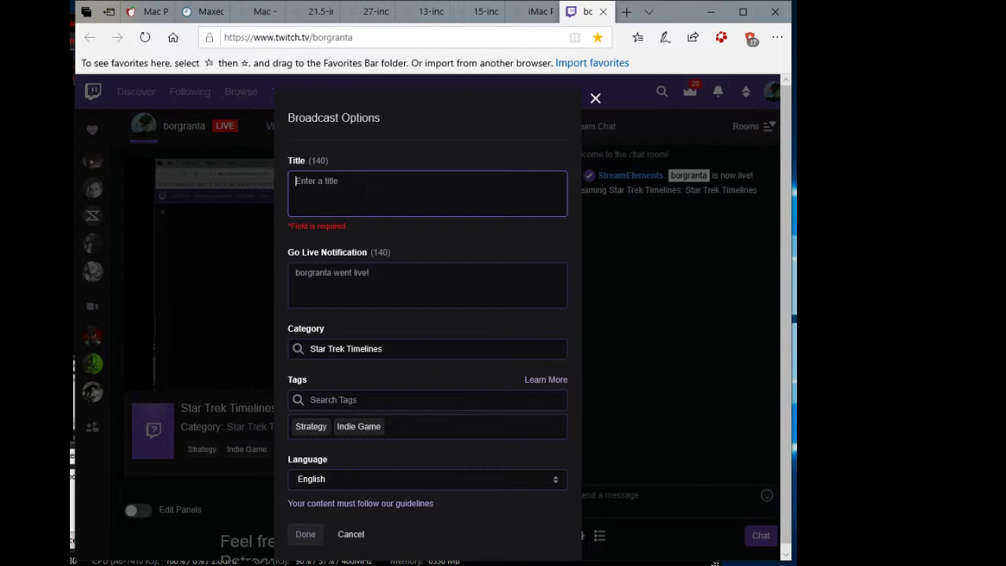
{"action": "type", "text": "St"}
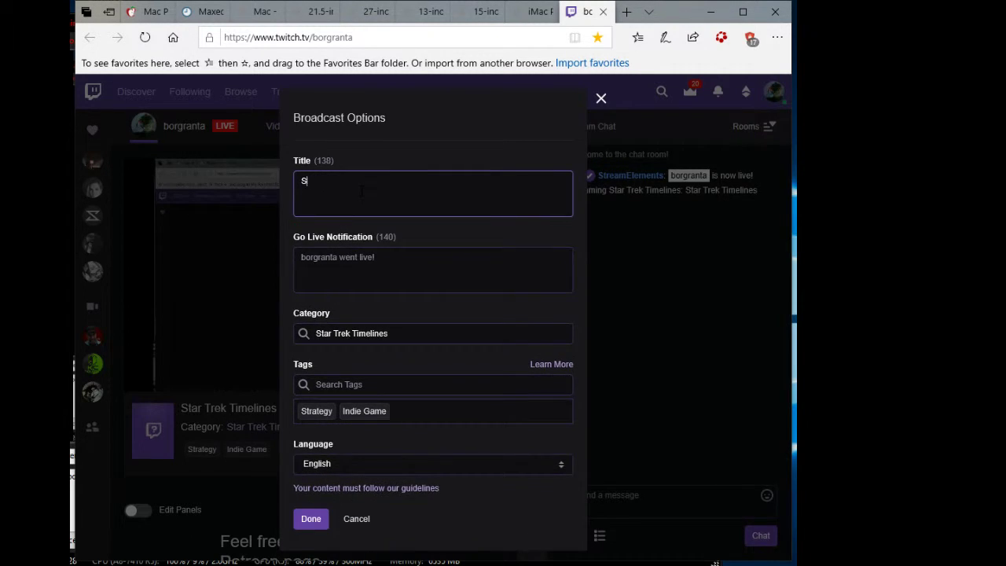
{"action": "key", "text": "BackSpace"}
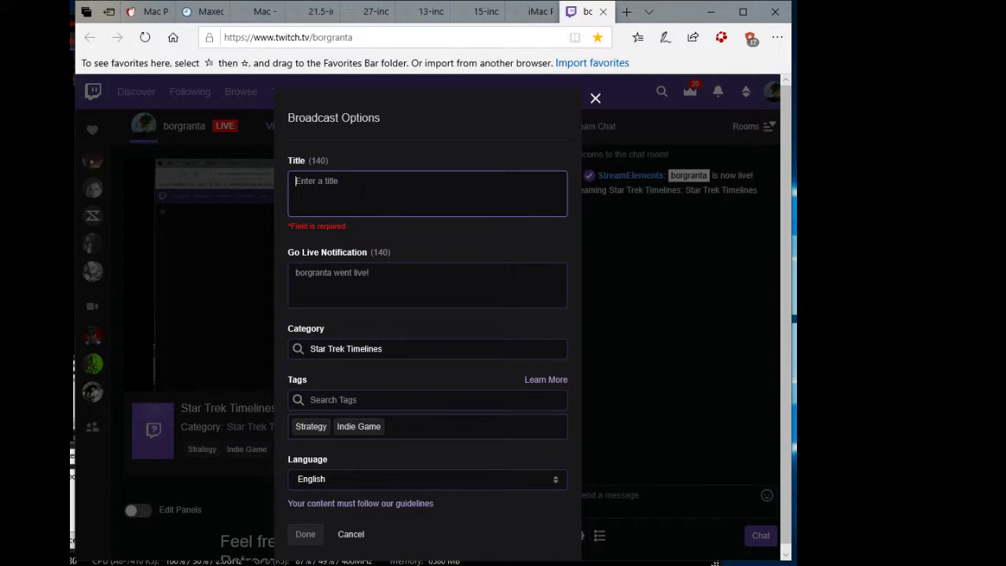
{"action": "type", "text": "Comp"}
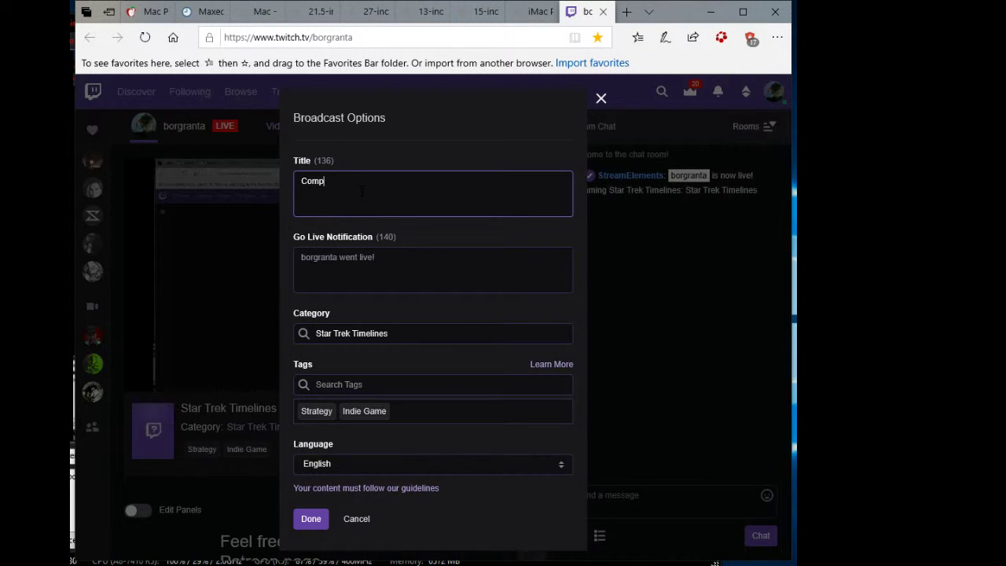
{"action": "type", "text": "arison of"}
{"action": "type", "text": "prices of"}
{"action": "type", "text": "Mac"}
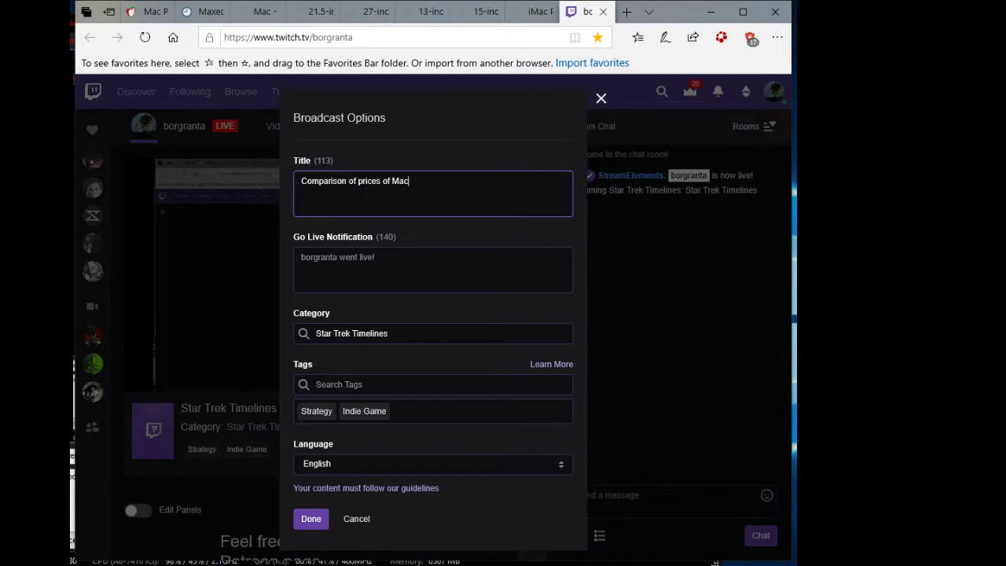
{"action": "type", "text": "s at "}
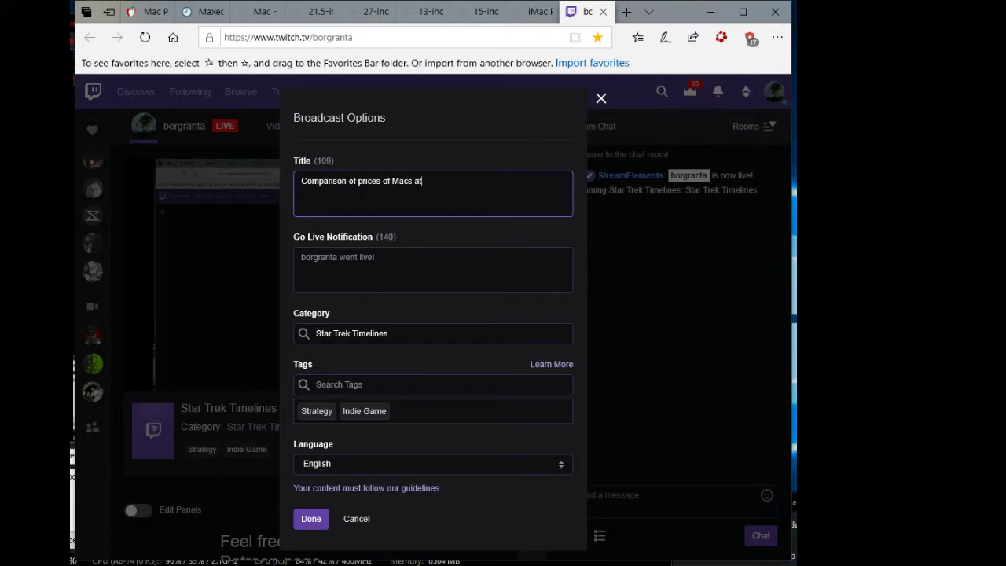
{"action": "type", "text": "or under"}
{"action": "key", "text": "BackSpace"}
{"action": "key", "text": "BackSpace"}
{"action": "key", "text": "BackSpace"}
{"action": "key", "text": "BackSpace"}
{"action": "key", "text": "BackSpace"}
{"action": "key", "text": "BackSpace"}
{"action": "key", "text": "BackSpace"}
{"action": "key", "text": "BackSpace"}
{"action": "key", "text": "BackSpace"}
{"action": "key", "text": "BackSpace"}
{"action": "key", "text": "BackSpace"}
{"action": "key", "text": "BackSpace"}
{"action": "key", "text": "BackSpace"}
{"action": "key", "text": "BackSpace"}
{"action": "key", "text": "BackSpace"}
{"action": "key", "text": "BackSpace"}
{"action": "key", "text": "BackSpace"}
{"action": "key", "text": "BackSpace"}
{"action": "key", "text": "BackSpace"}
{"action": "key", "text": "BackSpace"}
{"action": "key", "text": "BackSpace"}
{"action": "key", "text": "BackSpace"}
{"action": "key", "text": "BackSpace"}
{"action": "key", "text": "BackSpace"}
{"action": "key", "text": "BackSpace"}
{"action": "key", "text": "BackSpace"}
{"action": "key", "text": "BackSpace"}
{"action": "key", "text": "BackSpace"}
{"action": "key", "text": "BackSpace"}
{"action": "key", "text": "BackSpace"}
{"action": "key", "text": "BackSpace"}
{"action": "key", "text": "BackSpace"}
{"action": "key", "text": "BackSpace"}
{"action": "key", "text": "BackSpace"}
{"action": "key", "text": "BackSpace"}
{"action": "key", "text": "BackSpace"}
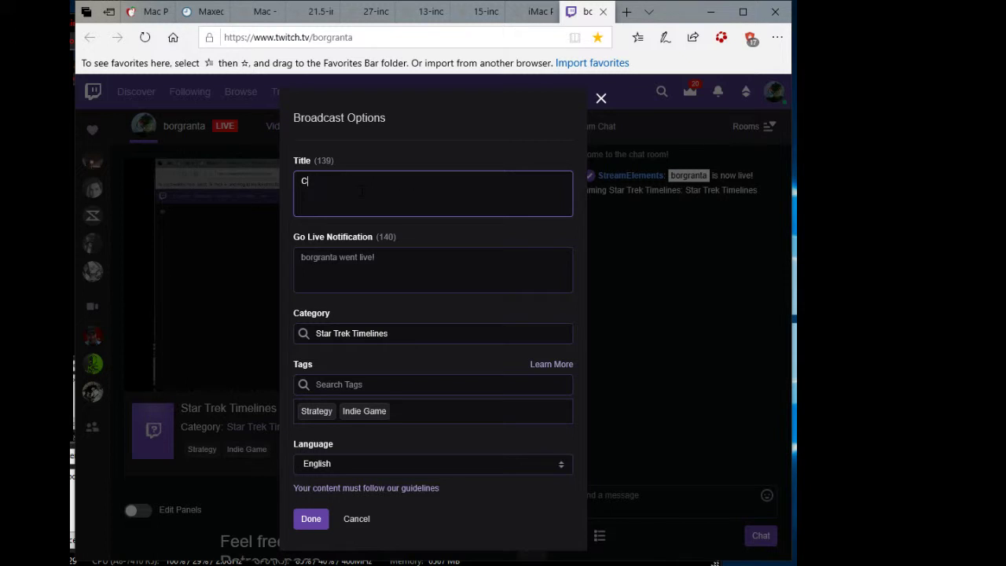
{"action": "key", "text": "BackSpace"}
{"action": "type", "text": "Mac builds at comparable"}
{"action": "key", "text": "ctrl+BackSpace"}
{"action": "key", "text": "ctrl+BackSpace"}
{"action": "key", "text": "ctrl+BackSpace"}
{"action": "key", "text": "ctrl+BackSpace"}
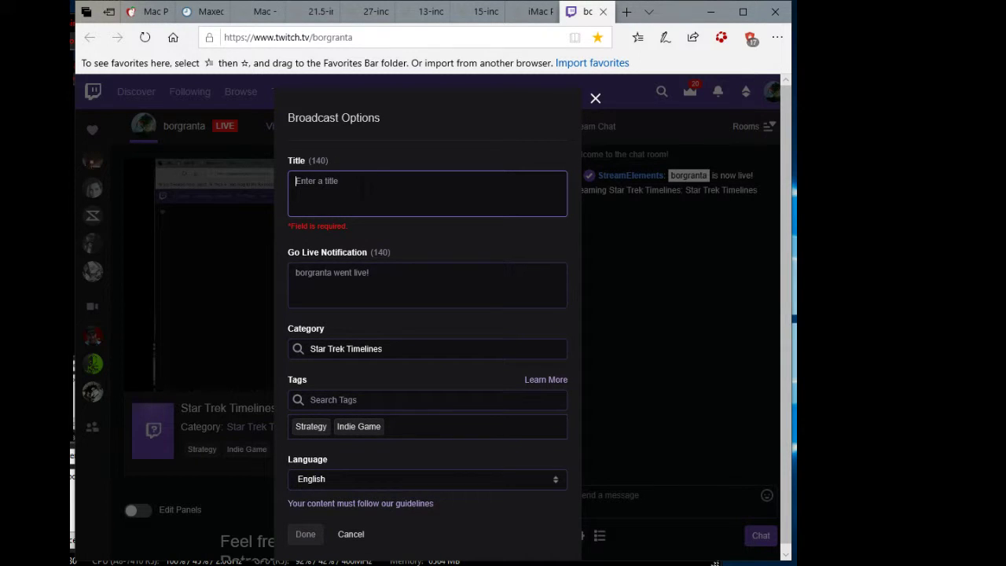
{"action": "type", "text": "Way"}
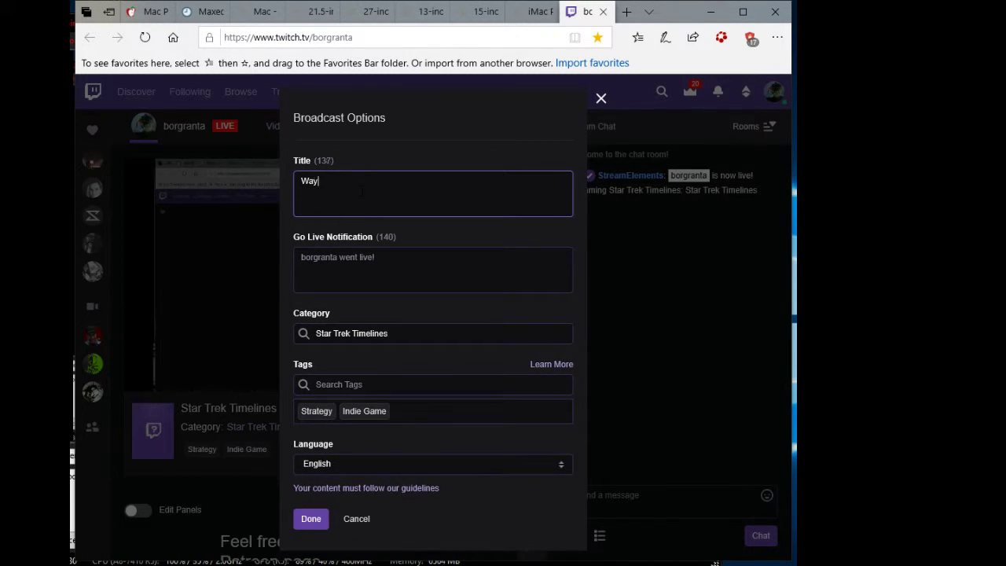
{"action": "type", "text": "s to configure MA"}
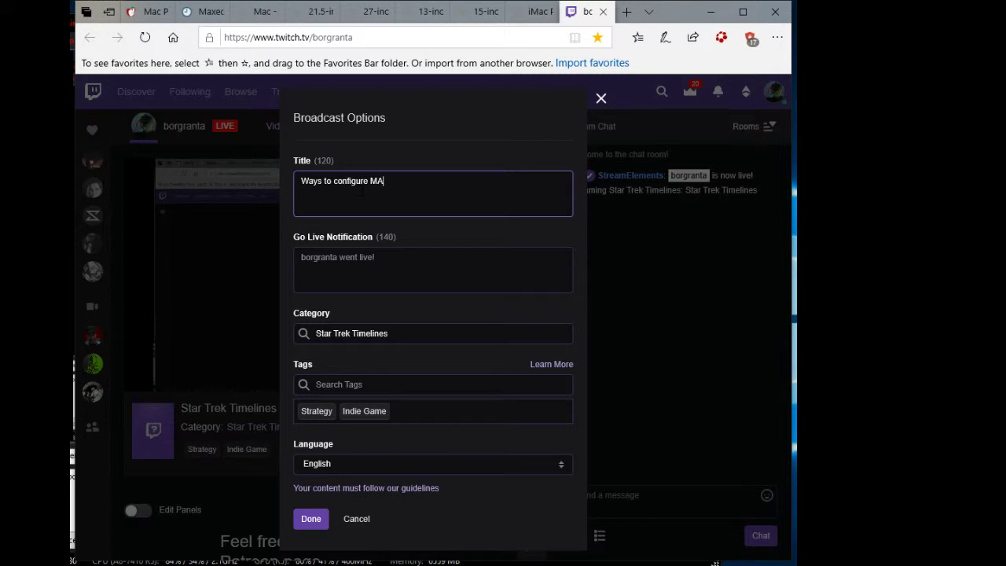
{"action": "key", "text": "BackSpace"}
{"action": "type", "text": "ac to match"}
{"action": "key", "text": "BackSpace"}
{"action": "key", "text": "BackSpace"}
{"action": "key", "text": "BackSpace"}
{"action": "key", "text": "BackSpace"}
{"action": "key", "text": "BackSpace"}
{"action": "key", "text": "BackSpace"}
{"action": "key", "text": "BackSpace"}
{"action": "key", "text": "BackSpace"}
{"action": "key", "text": "BackSpace"}
{"action": "key", "text": "BackSpace"}
{"action": "key", "text": "BackSpace"}
{"action": "key", "text": "BackSpace"}
{"action": "key", "text": "BackSpace"}
{"action": "type", "text": "a Ma"}
{"action": "key", "text": "BackSpace"}
{"action": "key", "text": "BackSpace"}
{"action": "key", "text": "BackSpace"}
{"action": "key", "text": "BackSpace"}
{"action": "key", "text": "BackSpace"}
{"action": "key", "text": "BackSpace"}
{"action": "key", "text": "BackSpace"}
{"action": "key", "text": "BackSpace"}
{"action": "key", "text": "BackSpace"}
{"action": "key", "text": "BackSpace"}
{"action": "key", "text": "BackSpace"}
{"action": "key", "text": "BackSpace"}
{"action": "key", "text": "BackSpace"}
{"action": "key", "text": "BackSpace"}
{"action": "key", "text": "BackSpace"}
{"action": "key", "text": "BackSpace"}
{"action": "key", "text": "BackSpace"}
{"action": "key", "text": "BackSpace"}
{"action": "key", "text": "BackSpace"}
{"action": "key", "text": "BackSpace"}
{"action": "key", "text": "BackSpace"}
{"action": "key", "text": "BackSpace"}
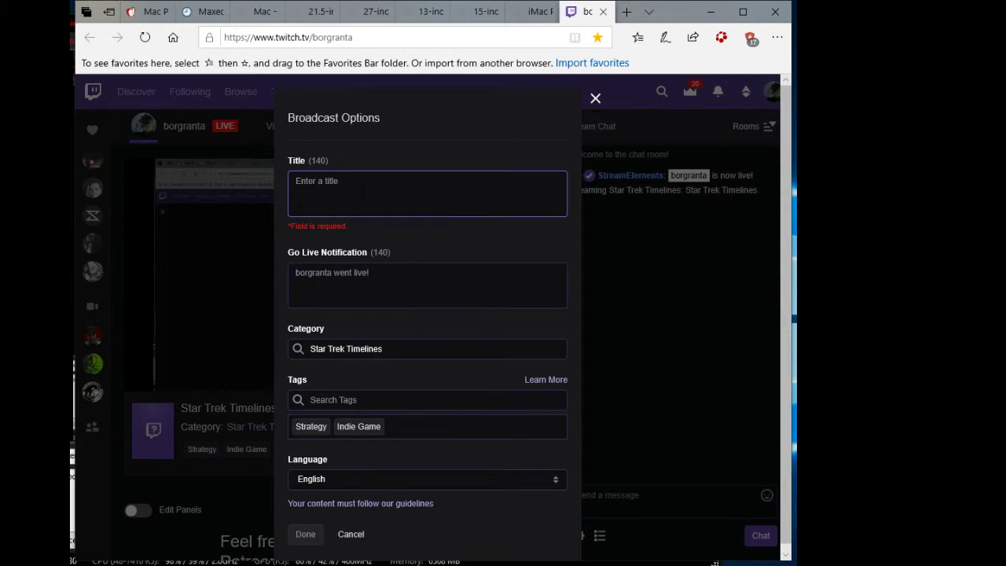
{"action": "type", "text": "Con"}
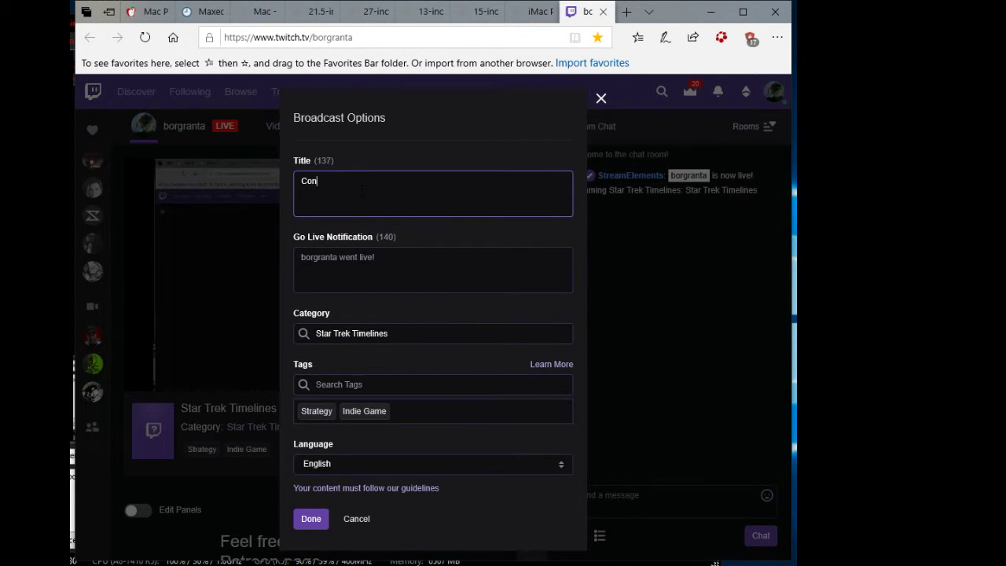
{"action": "type", "text": "sidering"}
{"action": "key", "text": "ctrl+a"}
{"action": "key", "text": "BackSpace"}
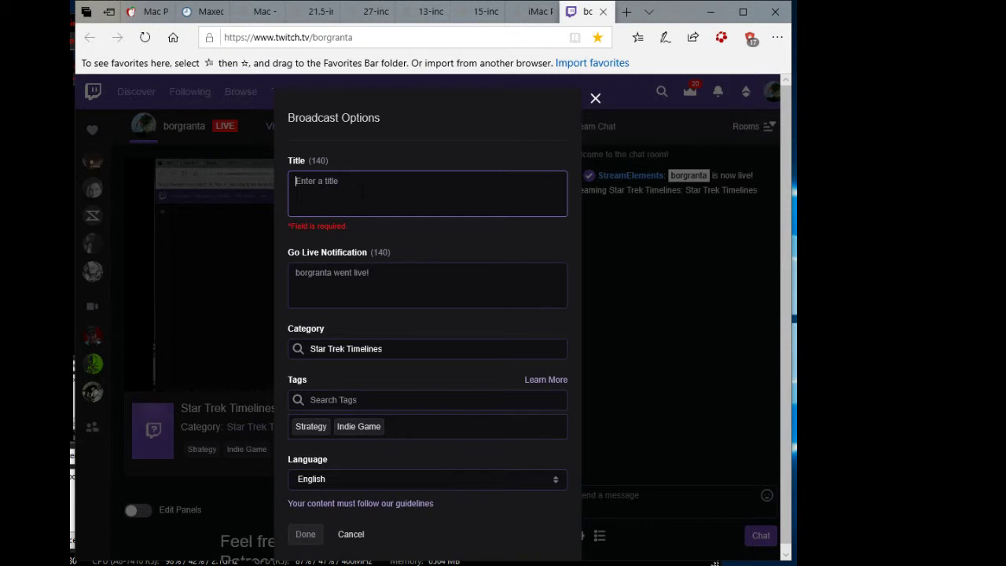
Enter "Apple iMacs and Macbooks" as the start of the new broadcast title.
{"action": "type", "text": "Apple "}
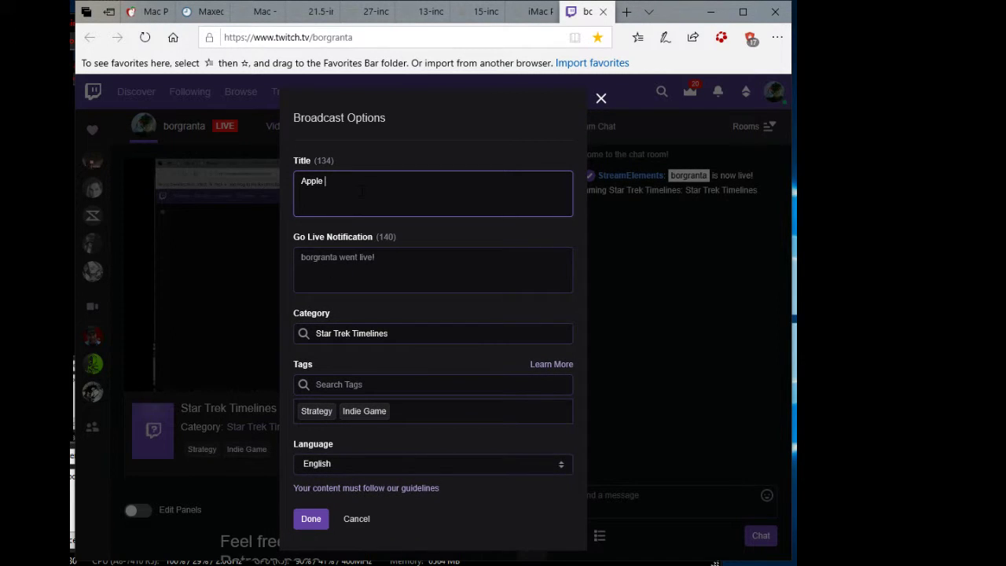
{"action": "type", "text": "Mac computer"}
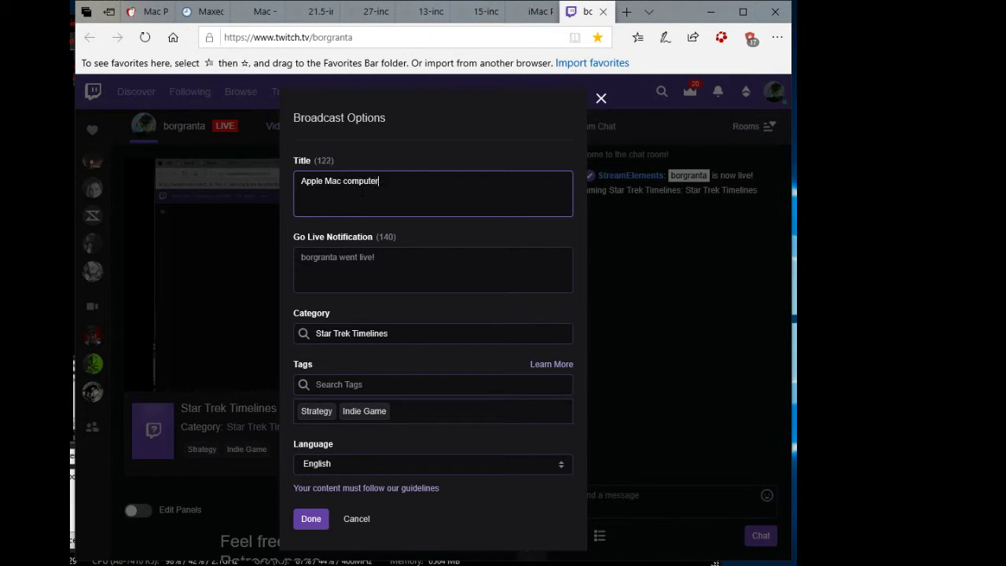
{"action": "type", "text": "s than"}
{"action": "key", "text": "BackSpace"}
{"action": "key", "text": "BackSpace"}
{"action": "key", "text": "BackSpace"}
{"action": "key", "text": "BackSpace"}
{"action": "key", "text": "BackSpace"}
{"action": "key", "text": "BackSpace"}
{"action": "key", "text": "BackSpace"}
{"action": "key", "text": "BackSpace"}
{"action": "key", "text": "BackSpace"}
{"action": "key", "text": "BackSpace"}
{"action": "key", "text": "BackSpace"}
{"action": "key", "text": "BackSpace"}
{"action": "key", "text": "BackSpace"}
{"action": "key", "text": "BackSpace"}
{"action": "key", "text": "BackSpace"}
{"action": "key", "text": "BackSpace"}
{"action": "key", "text": "BackSpace"}
{"action": "key", "text": "BackSpace"}
{"action": "type", "text": "iMacs"}
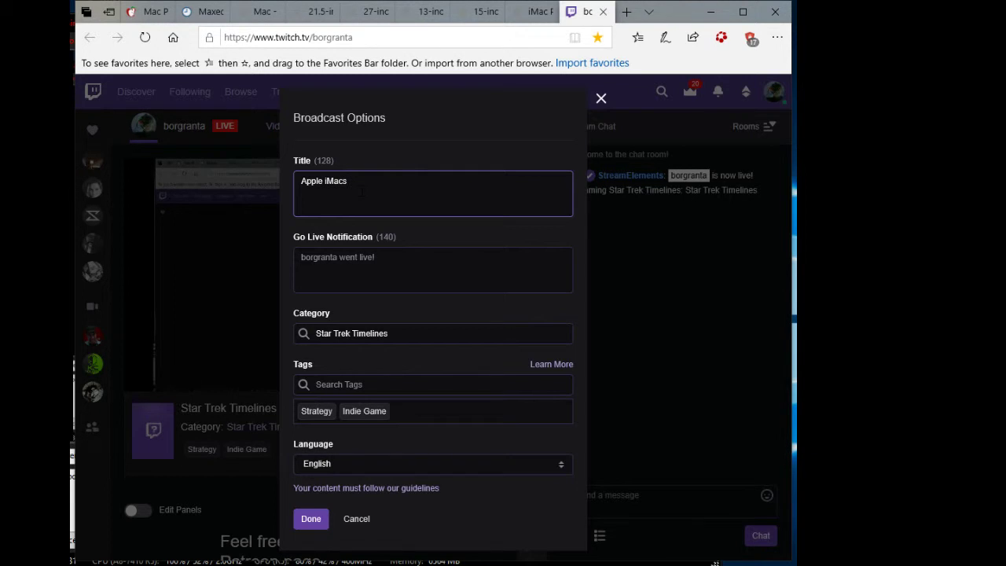
{"action": "type", "text": " and Macbooks"}
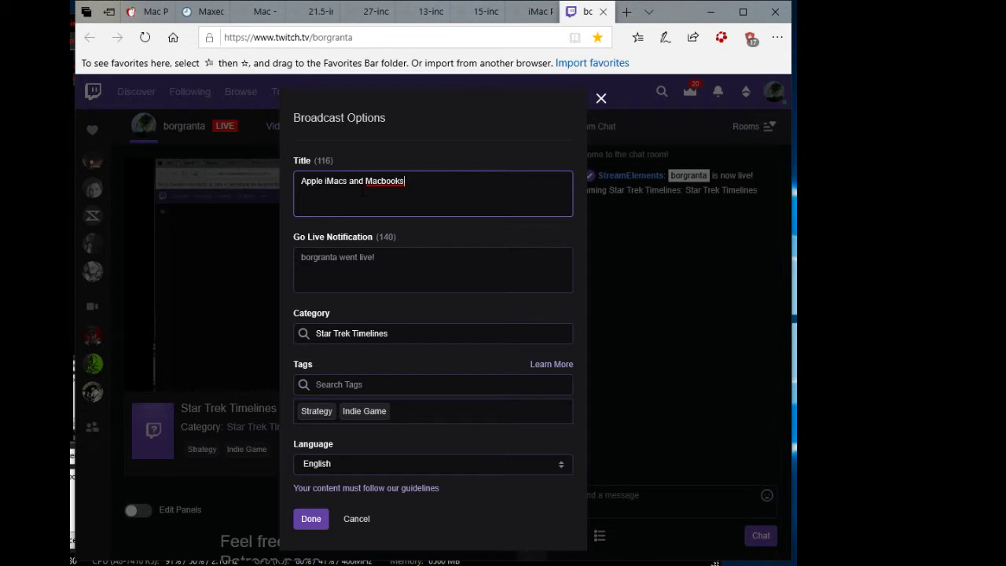
Change "Macbooks" to "MacBook Pros" in the broadcast title and append "that can be had for the price".
{"action": "key", "text": "BackSpace"}
{"action": "key", "text": "BackSpace"}
{"action": "key", "text": "BackSpace"}
{"action": "key", "text": "BackSpace"}
{"action": "key", "text": "BackSpace"}
{"action": "type", "text": "Book Pros"}
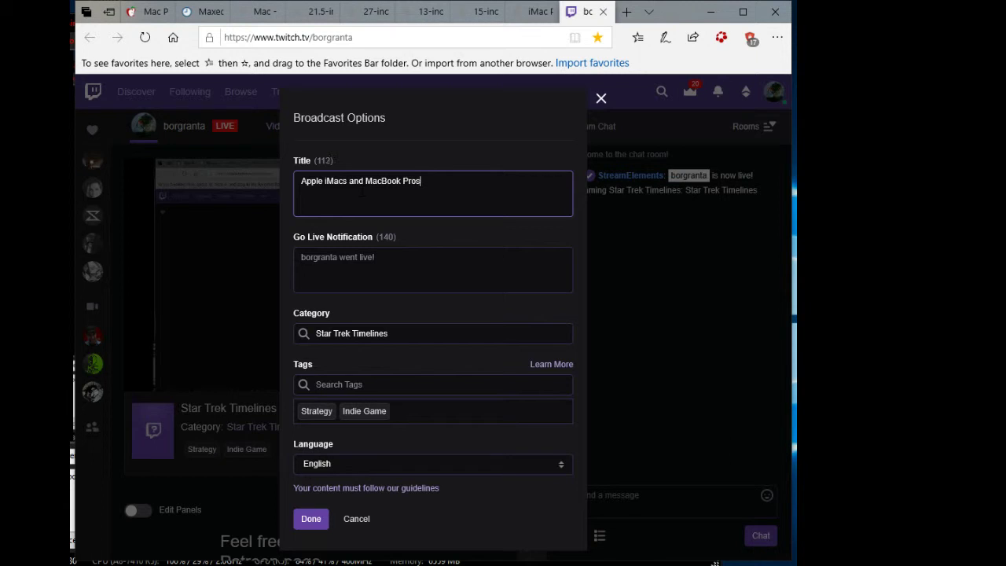
{"action": "type", "text": " that can be had for the price"}
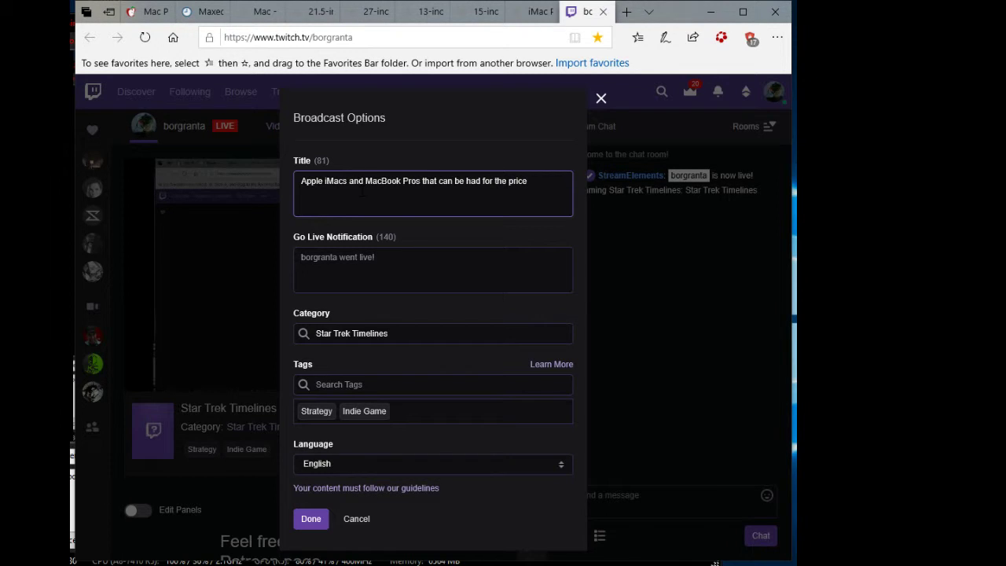
Append "of the upcoming" to the broadcast title and insert "reported" before "price".
{"action": "type", "text": " of th"}
{"action": "type", "text": "upcoming"}
{"action": "key", "text": "Left"}
{"action": "key", "text": "Left"}
{"action": "key", "text": "Left"}
{"action": "key", "text": "Left"}
{"action": "key", "text": "Left"}
{"action": "key", "text": "Left"}
{"action": "key", "text": "Left"}
{"action": "key", "text": "Left"}
{"action": "key", "text": "Left"}
{"action": "key", "text": "Left"}
{"action": "key", "text": "Left"}
{"action": "key", "text": "Left"}
{"action": "key", "text": "Left"}
{"action": "key", "text": "Left"}
{"action": "key", "text": "Left"}
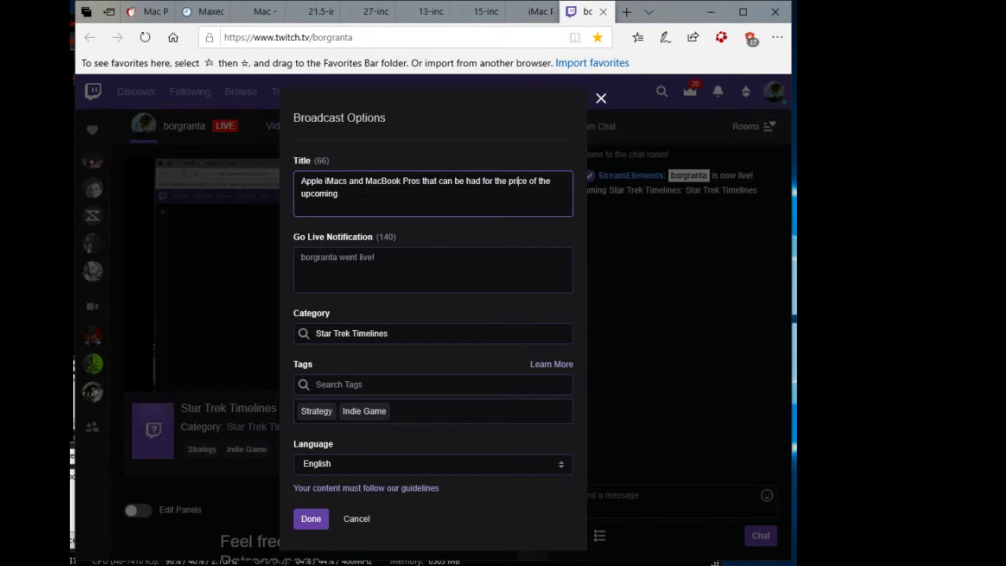
{"action": "key", "text": "Left"}
{"action": "key", "text": "Left"}
{"action": "key", "text": "Left"}
{"action": "key", "text": "Left"}
{"action": "type", "text": "reported"}
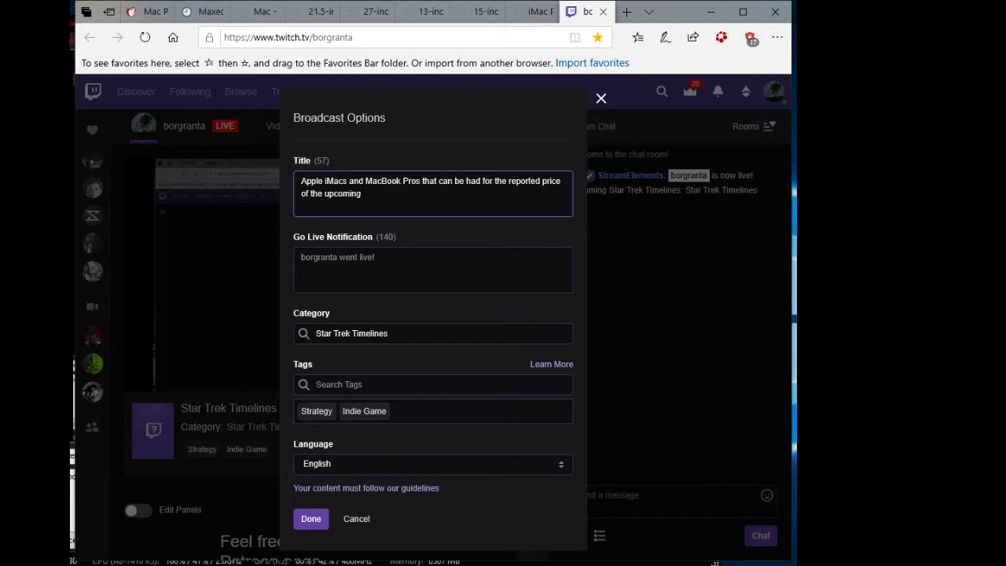
Continue the broadcast title with "Mac Pro of $5,999 or less with arguably", using the suggested spelling for the last word.
{"action": "left_click", "coordinate": [362, 194]}
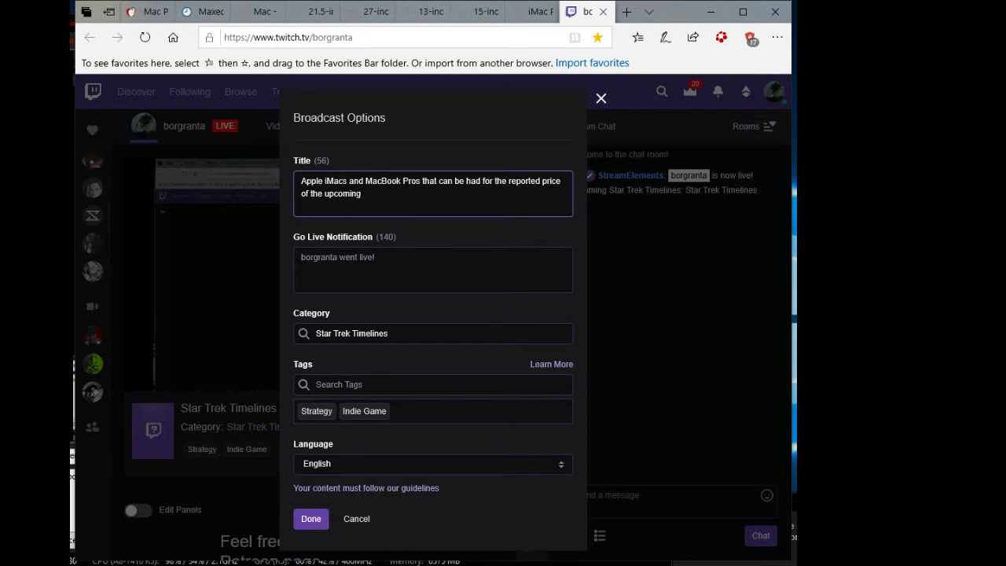
{"action": "type", "text": "Mac Pro"}
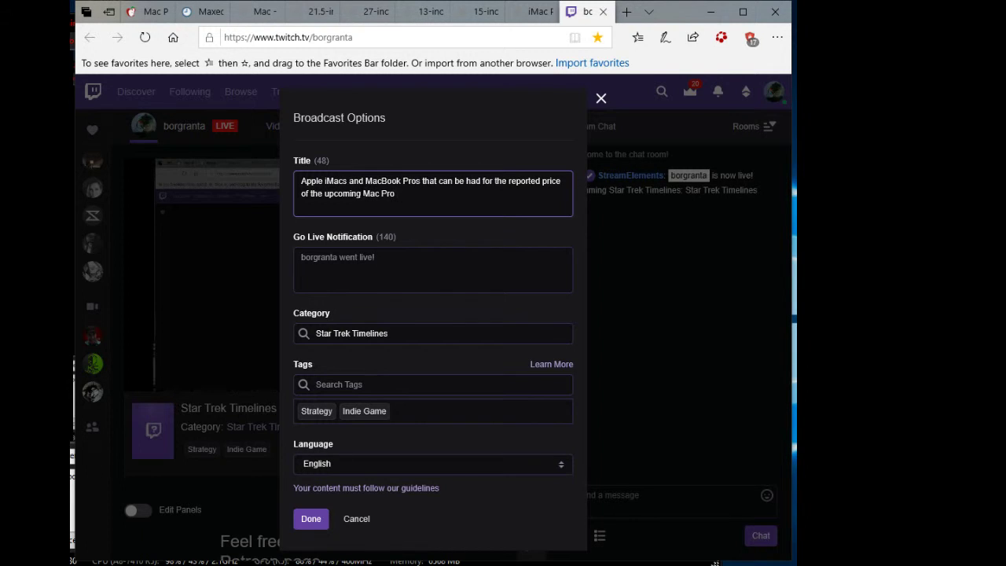
{"action": "type", "text": " of $5999"}
{"action": "left_click", "coordinate": [418, 194]}
{"action": "type", "text": ",999 or less with argue"}
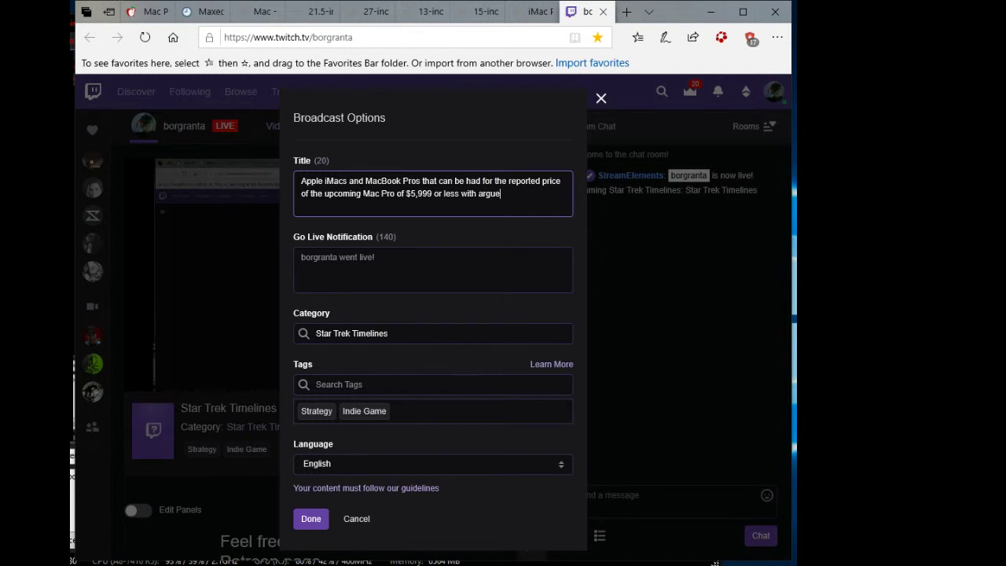
{"action": "type", "text": "ably"}
{"action": "right_click", "coordinate": [503, 195]}
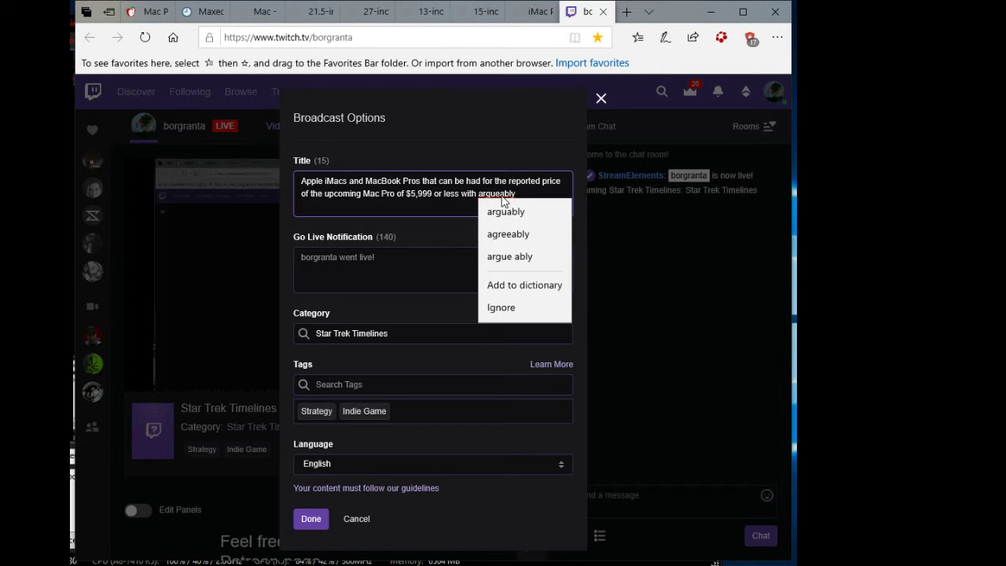
{"action": "left_click", "coordinate": [506, 212]}
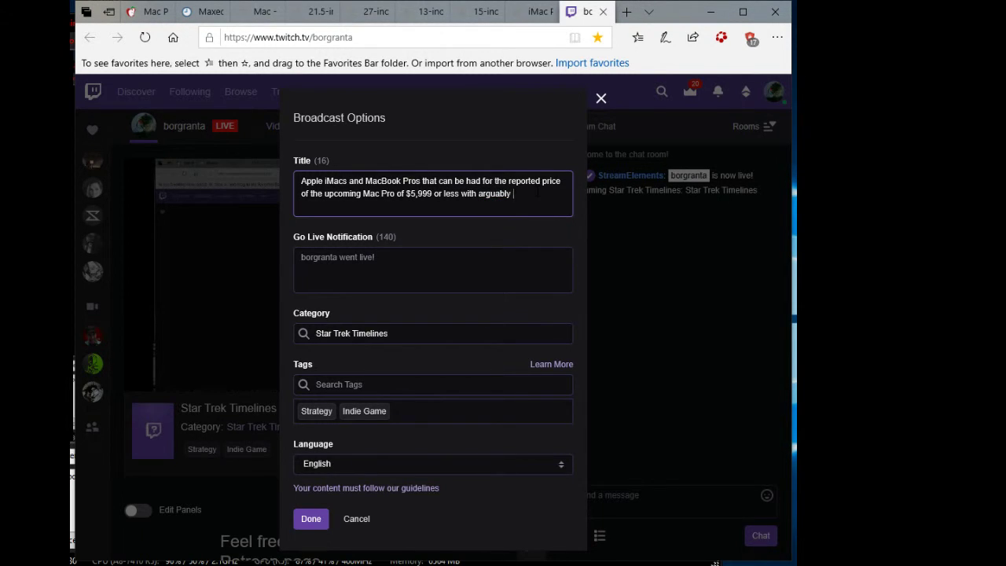
Add "better specs per" to the title, then delete everything after "or less" and end it with a period.
{"action": "type", "text": "better specs per"}
{"action": "key", "text": "BackSpace"}
{"action": "key", "text": "BackSpace"}
{"action": "key", "text": "BackSpace"}
{"action": "key", "text": "BackSpace"}
{"action": "key", "text": "BackSpace"}
{"action": "key", "text": "BackSpace"}
{"action": "key", "text": "BackSpace"}
{"action": "key", "text": "BackSpace"}
{"action": "key", "text": "BackSpace"}
{"action": "key", "text": "BackSpace"}
{"action": "key", "text": "BackSpace"}
{"action": "key", "text": "BackSpace"}
{"action": "key", "text": "BackSpace"}
{"action": "key", "text": "BackSpace"}
{"action": "key", "text": "BackSpace"}
{"action": "key", "text": "BackSpace"}
{"action": "key", "text": "BackSpace"}
{"action": "key", "text": "BackSpace"}
{"action": "key", "text": "BackSpace"}
{"action": "key", "text": "BackSpace"}
{"action": "key", "text": "BackSpace"}
{"action": "key", "text": "BackSpace"}
{"action": "key", "text": "BackSpace"}
{"action": "key", "text": "BackSpace"}
{"action": "key", "text": "BackSpace"}
{"action": "key", "text": "BackSpace"}
{"action": "key", "text": "BackSpace"}
{"action": "key", "text": "BackSpace"}
{"action": "key", "text": "BackSpace"}
{"action": "type", "text": "."}
{"action": "key", "text": "ctrl+a"}
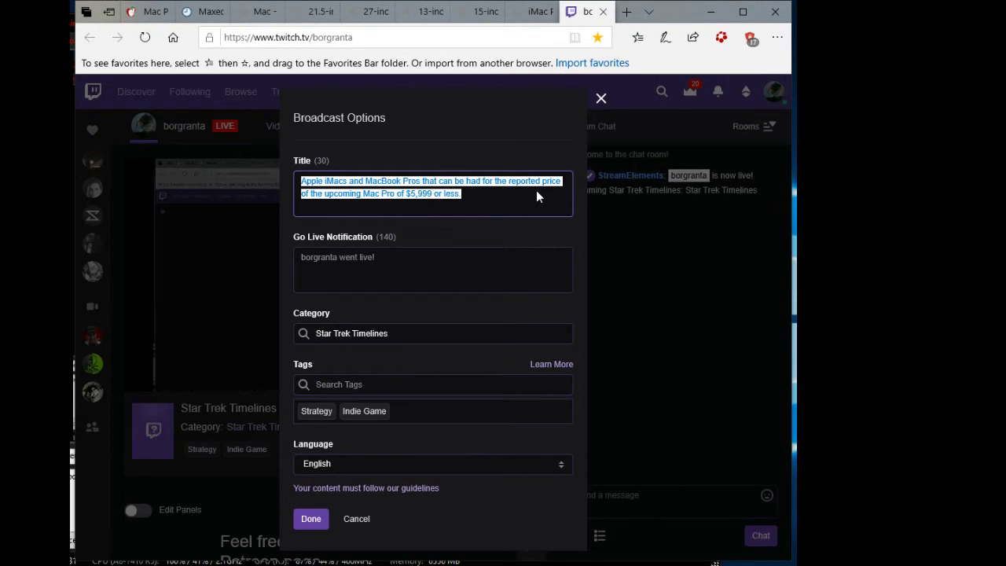
{"action": "left_click", "coordinate": [536, 190]}
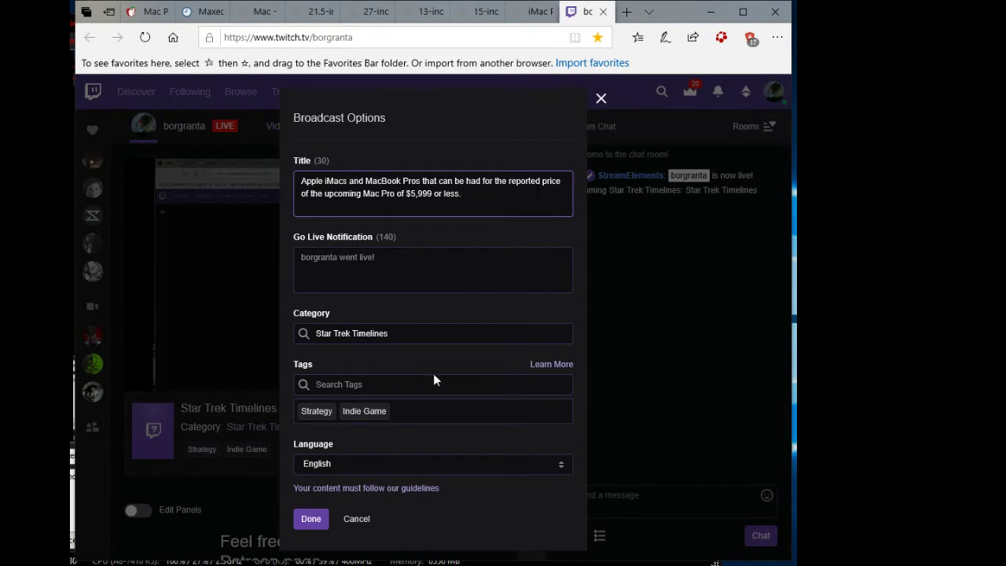
Clear the stream's current category and search the categories for "tech".
{"action": "left_click", "coordinate": [422, 331]}
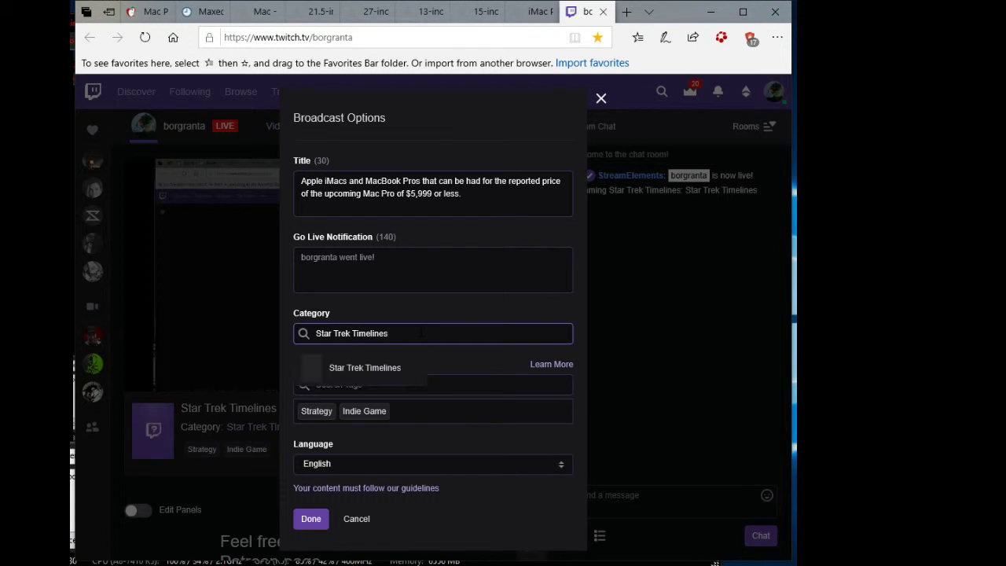
{"action": "key", "text": "ctrl+BackSpace"}
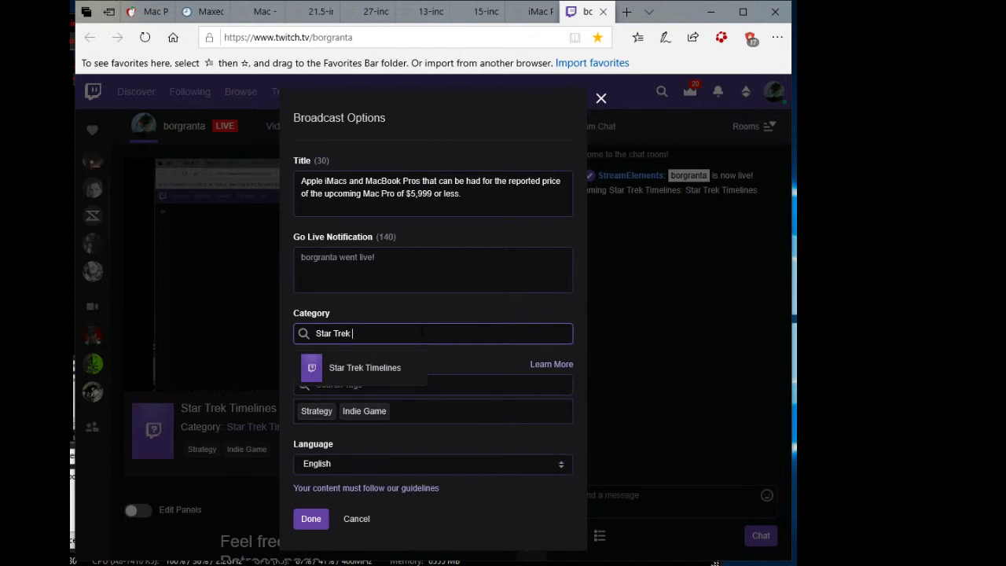
{"action": "key", "text": "ctrl+BackSpace"}
{"action": "key", "text": "ctrl+BackSpace"}
{"action": "type", "text": "t"}
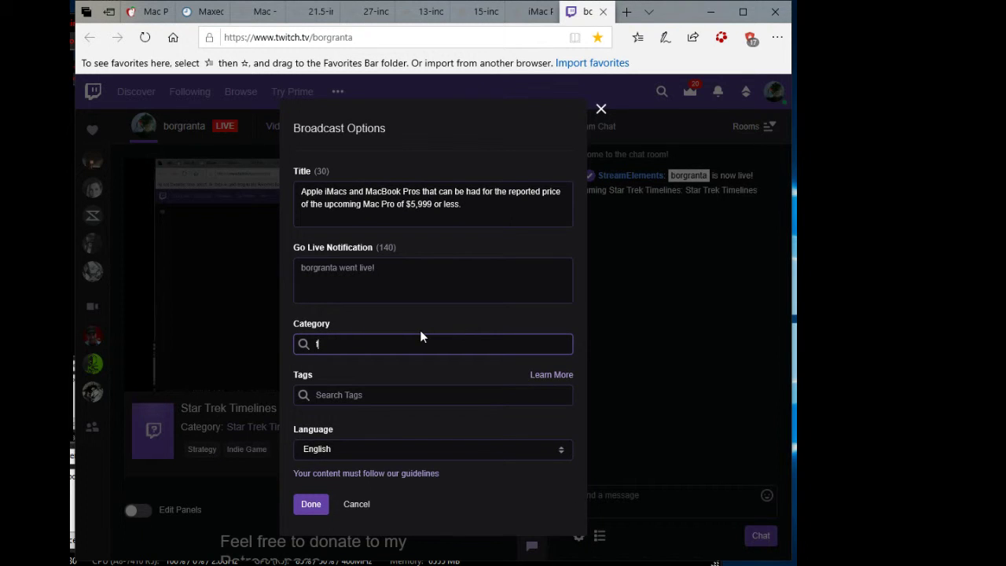
{"action": "type", "text": "ech"}
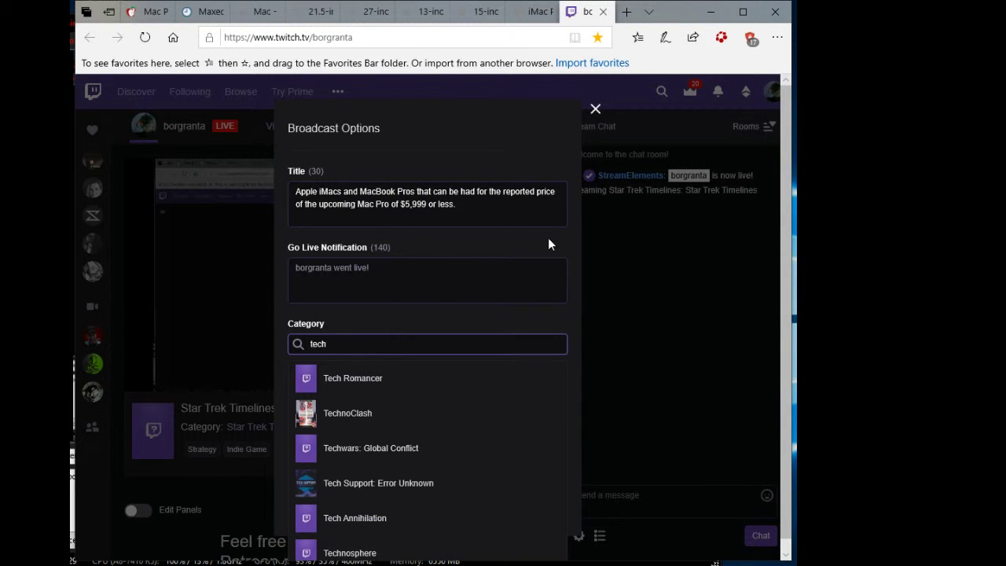
Replace the category search with "sciences" and choose Science & Technology as the stream's category.
{"action": "key", "text": "BackSpace"}
{"action": "key", "text": "BackSpace"}
{"action": "key", "text": "BackSpace"}
{"action": "key", "text": "BackSpace"}
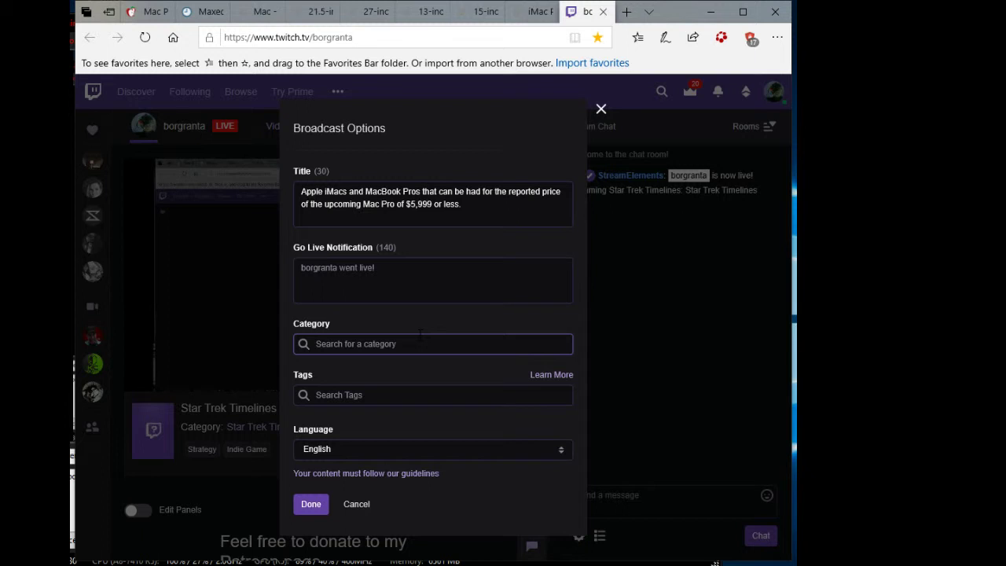
{"action": "type", "text": "sciences"}
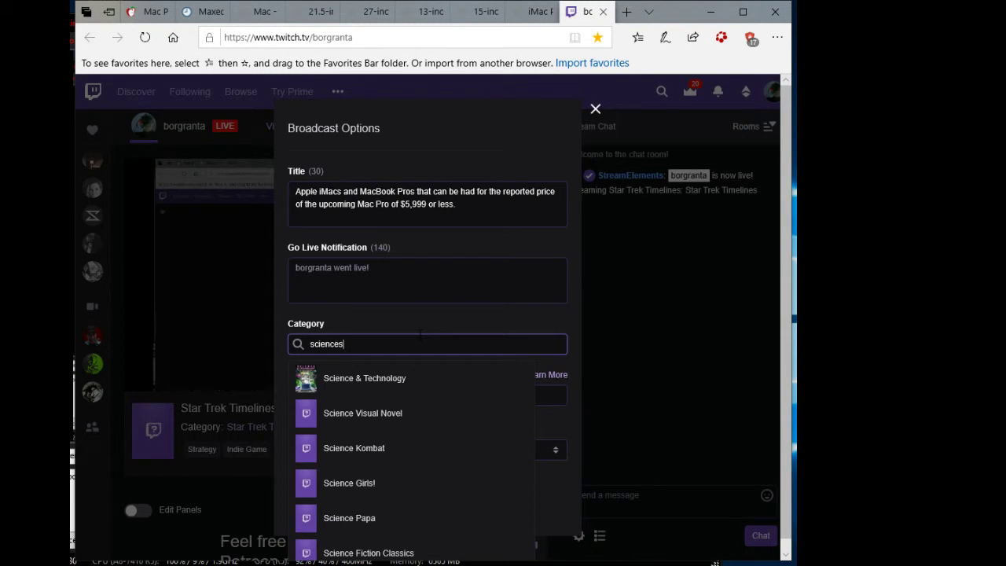
{"action": "left_click", "coordinate": [359, 382]}
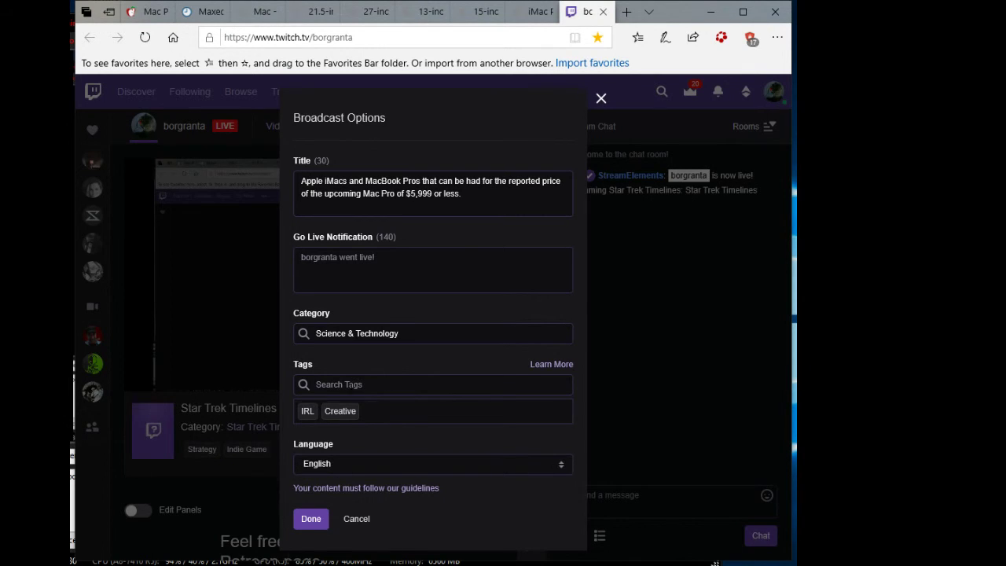
Search the stream tags for "tech", then clear the search.
{"action": "left_click", "coordinate": [357, 385]}
{"action": "type", "text": "te"}
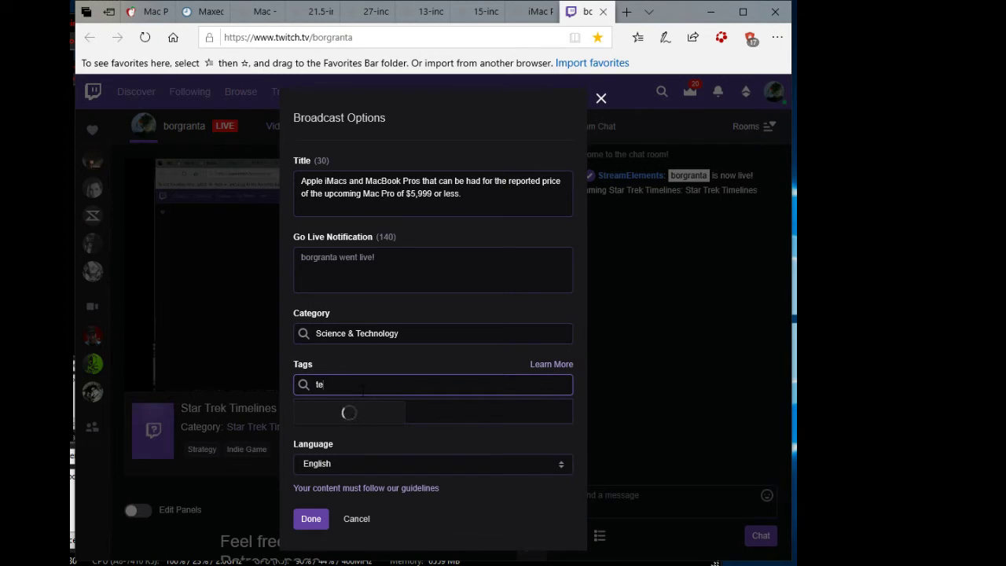
{"action": "type", "text": "ch"}
{"action": "key", "text": "BackSpace"}
{"action": "key", "text": "BackSpace"}
{"action": "key", "text": "BackSpace"}
{"action": "key", "text": "BackSpace"}
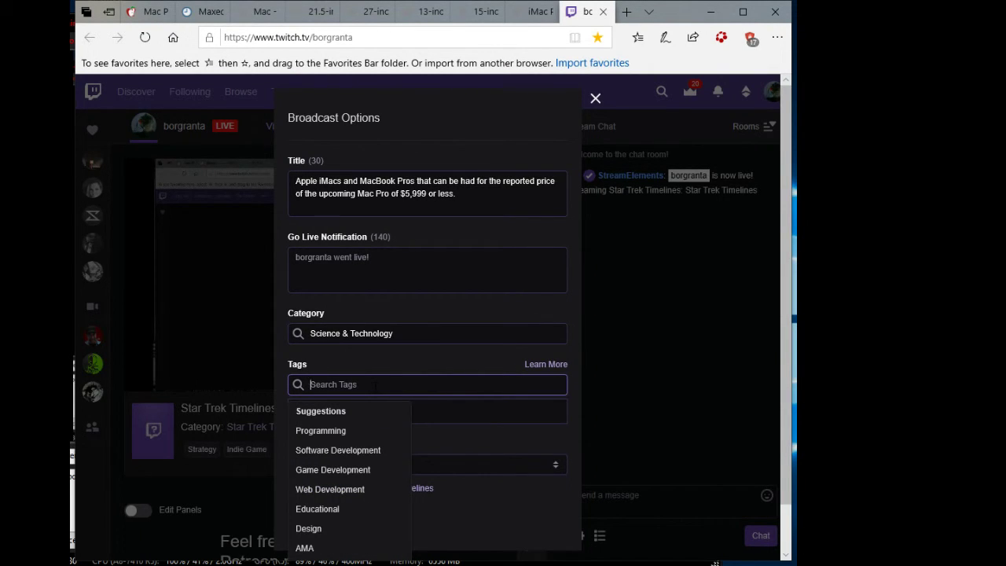
Search the stream tags for "apple" and for "mac", clearing the search after each.
{"action": "type", "text": "apple"}
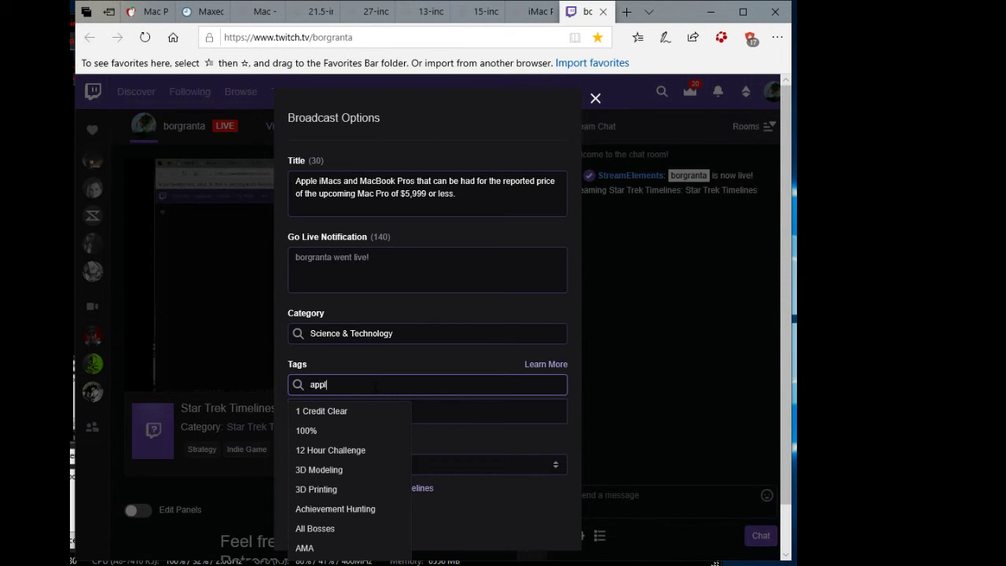
{"action": "key", "text": "BackSpace"}
{"action": "key", "text": "BackSpace"}
{"action": "key", "text": "BackSpace"}
{"action": "key", "text": "BackSpace"}
{"action": "key", "text": "BackSpace"}
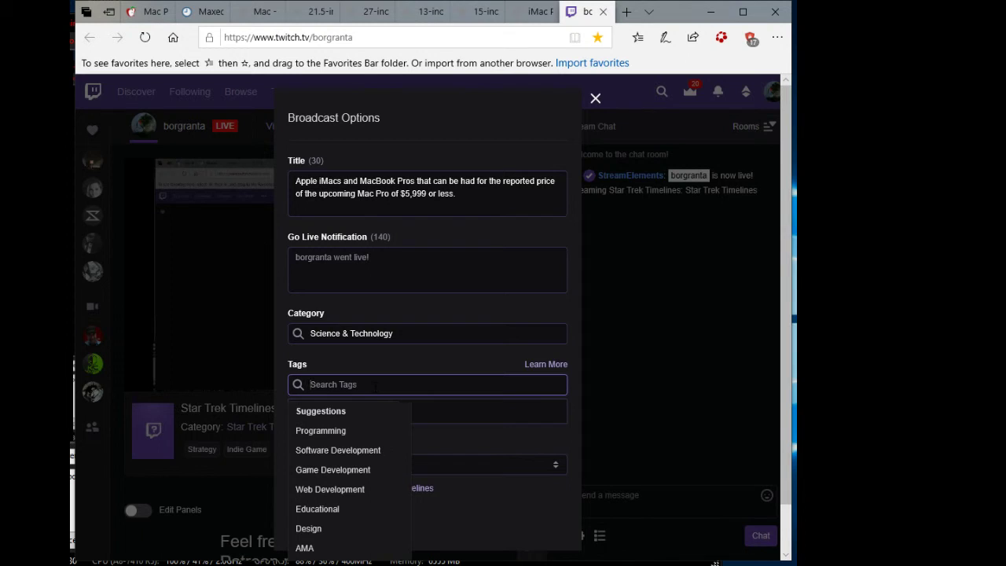
{"action": "type", "text": "mac"}
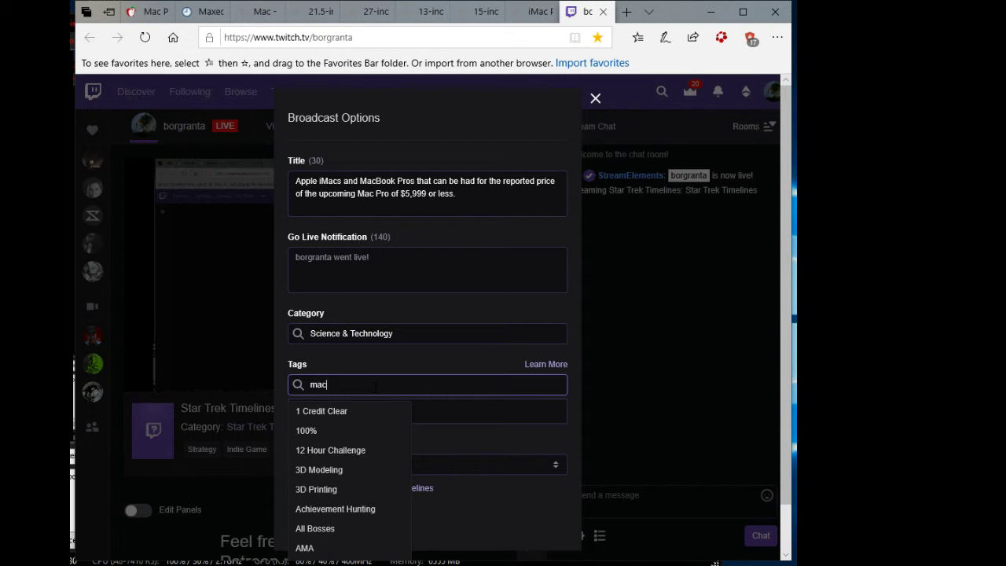
{"action": "key", "text": "BackSpace"}
{"action": "key", "text": "BackSpace"}
{"action": "key", "text": "BackSpace"}
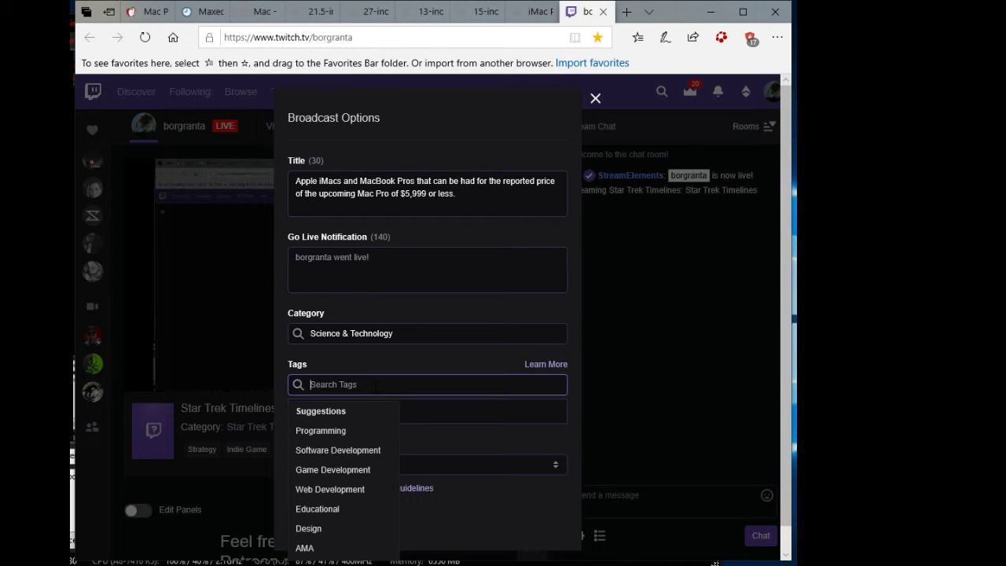
Search the stream tags for "compu", then clear the search.
{"action": "type", "text": "compu"}
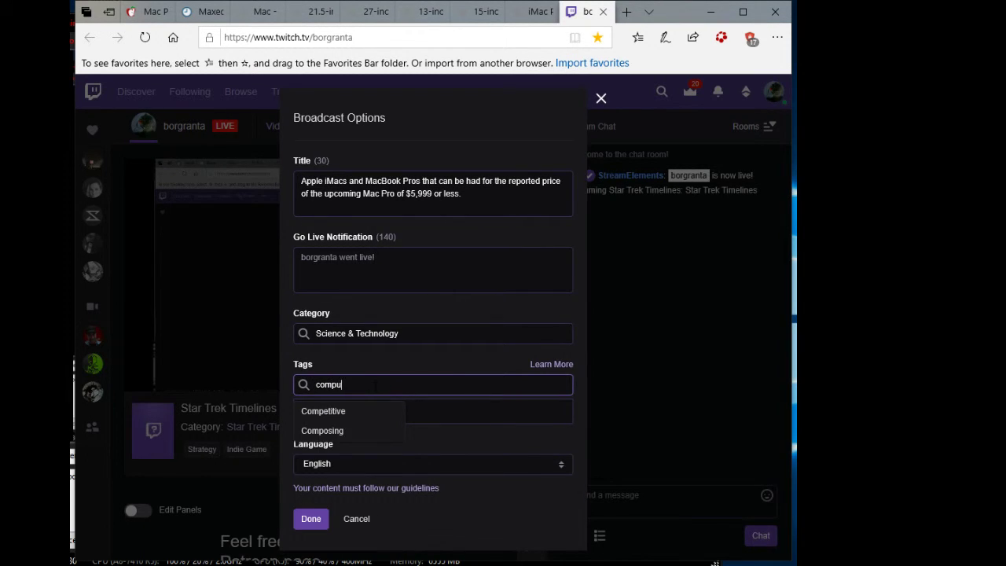
{"action": "key", "text": "BackSpace"}
{"action": "key", "text": "BackSpace"}
{"action": "key", "text": "BackSpace"}
{"action": "key", "text": "BackSpace"}
{"action": "key", "text": "BackSpace"}
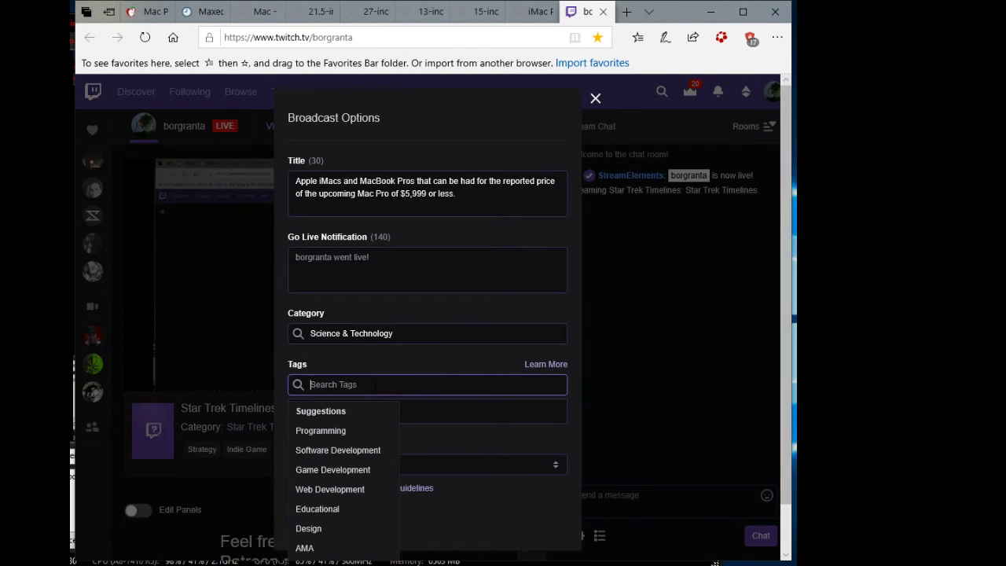
Dismiss the tag suggestions without adding a tag and save the broadcast options.
{"action": "left_click", "coordinate": [443, 362]}
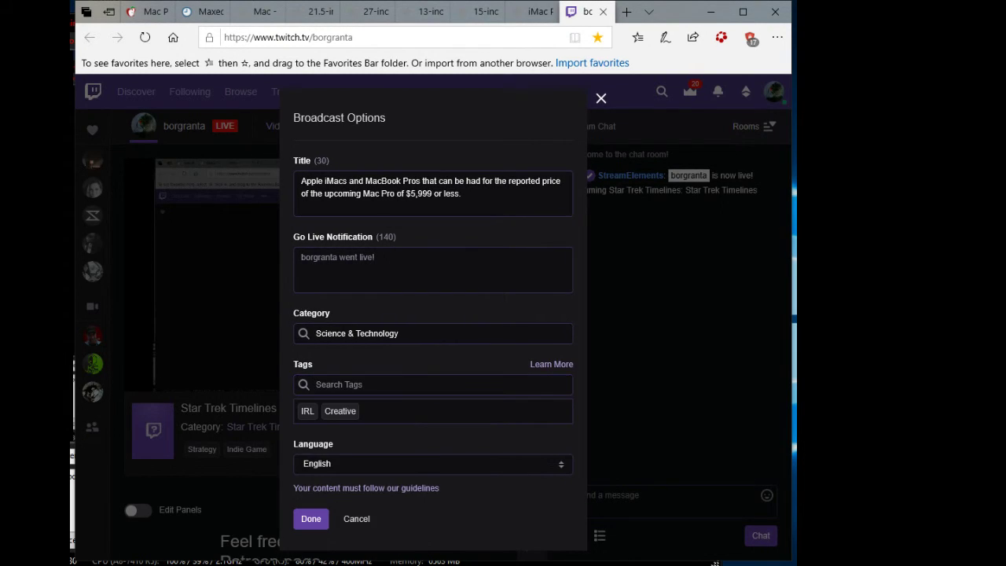
{"action": "left_click", "coordinate": [311, 520]}
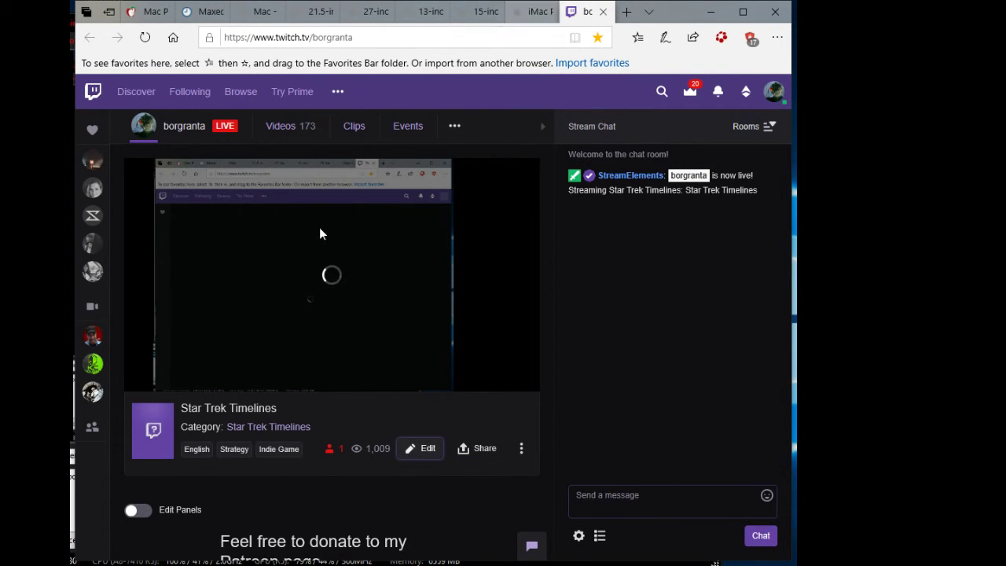
{"action": "left_click", "coordinate": [547, 12]}
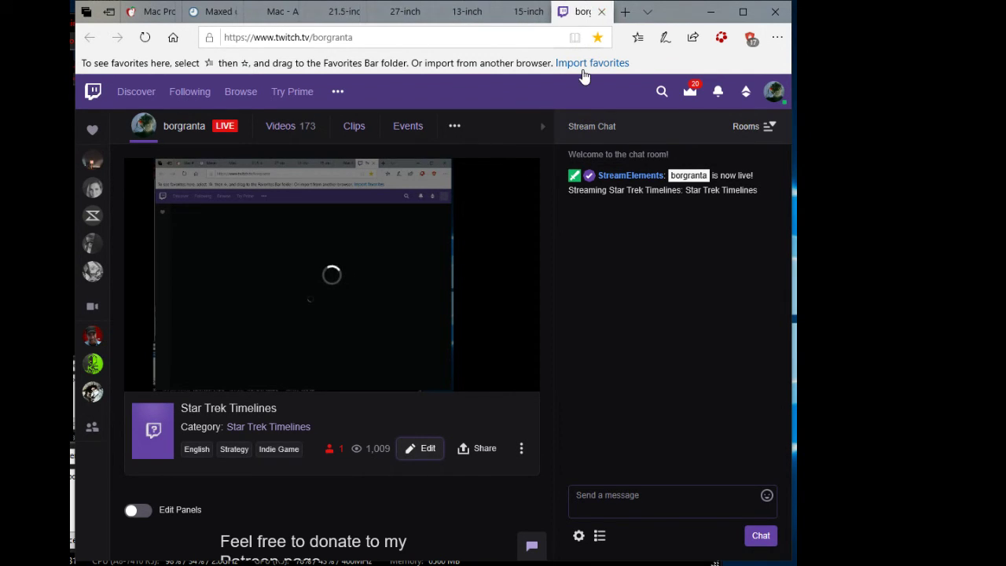
{"action": "key", "text": "ctrl+shift+t"}
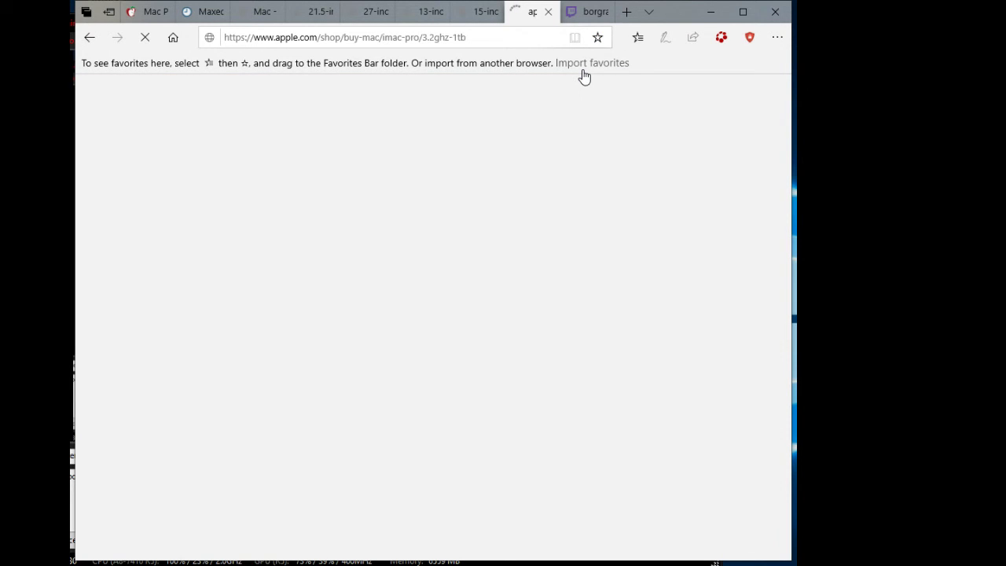
{"action": "left_click", "coordinate": [585, 12]}
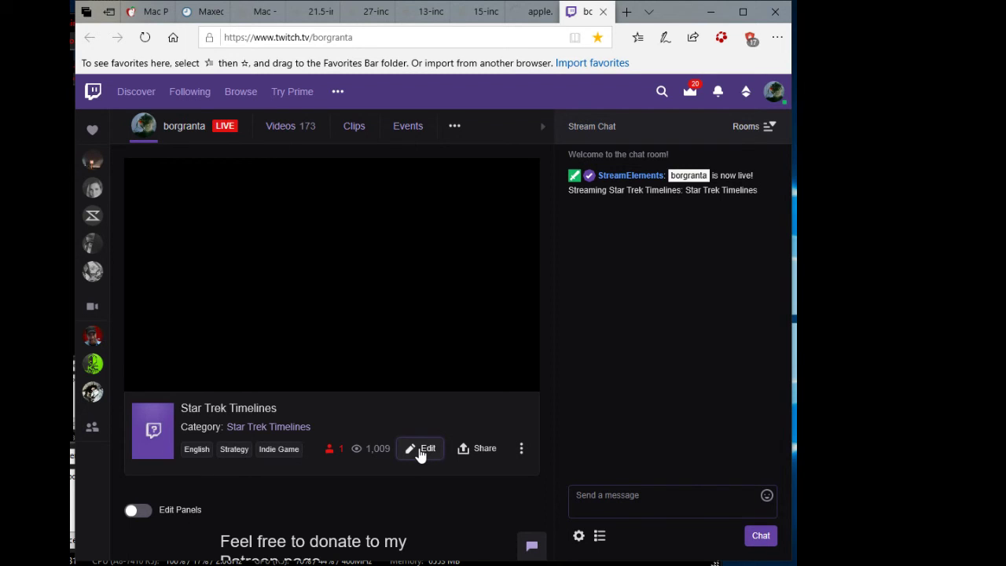
Try to reopen the stream's broadcast options from the channel page.
{"action": "left_click", "coordinate": [420, 452]}
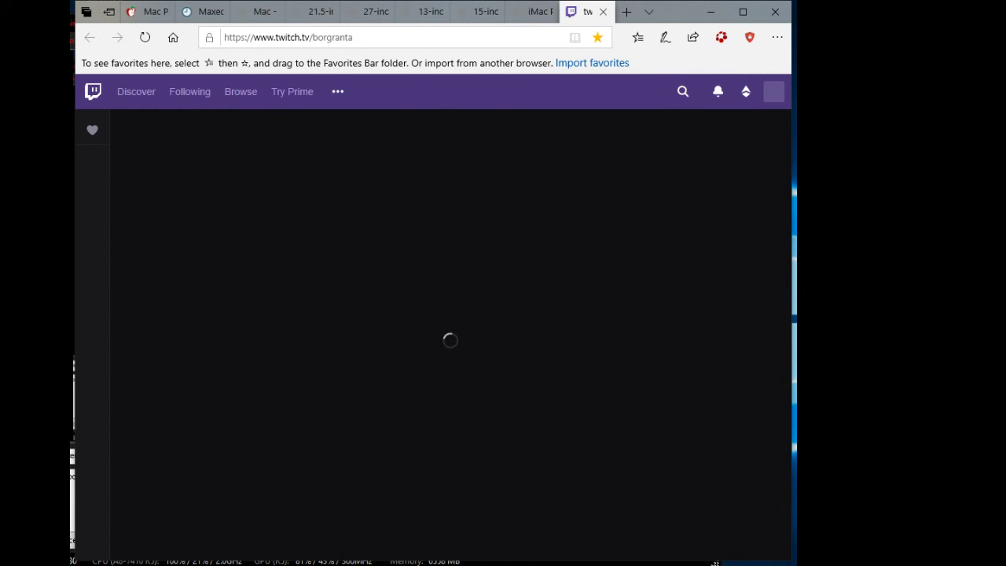
Switch to XSplit Broadcaster, close the Latest News window and select the Microsoft Edge capture source in Scene 1.
{"action": "key", "text": "alt+Tab"}
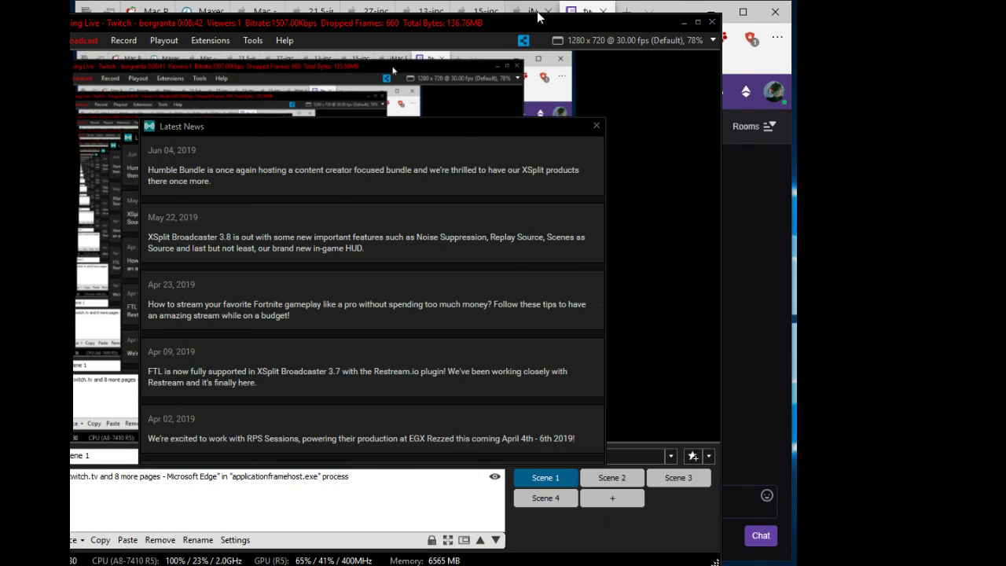
{"action": "left_click", "coordinate": [597, 126]}
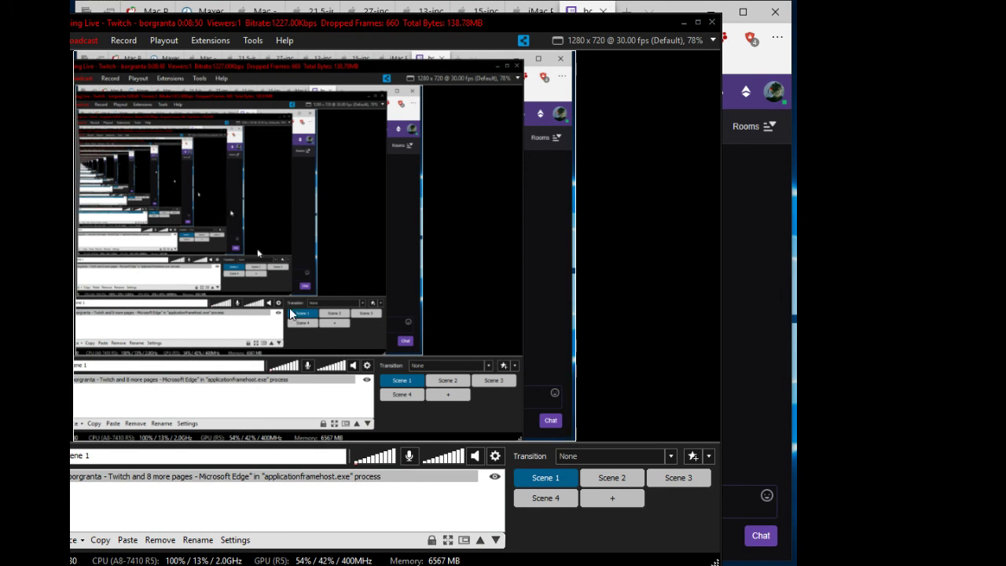
{"action": "left_click", "coordinate": [578, 197]}
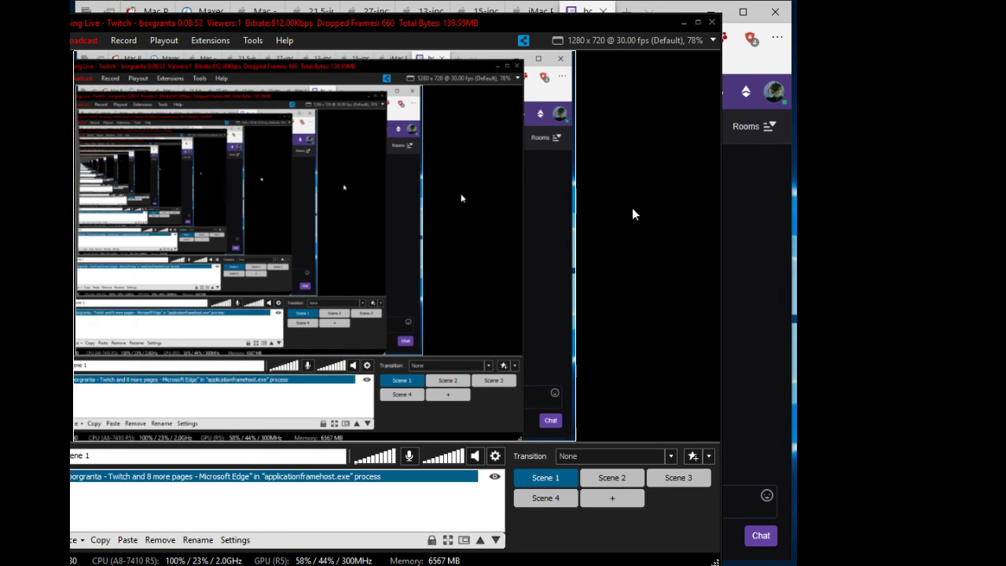